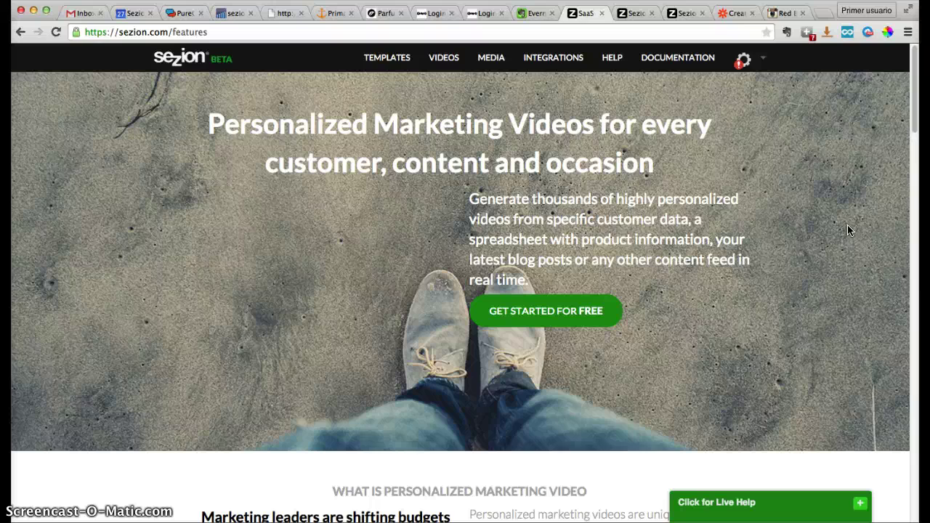
# View Red Bull's Instagram page, and switch to the Zapier zap editor
pyautogui.click(781, 13)
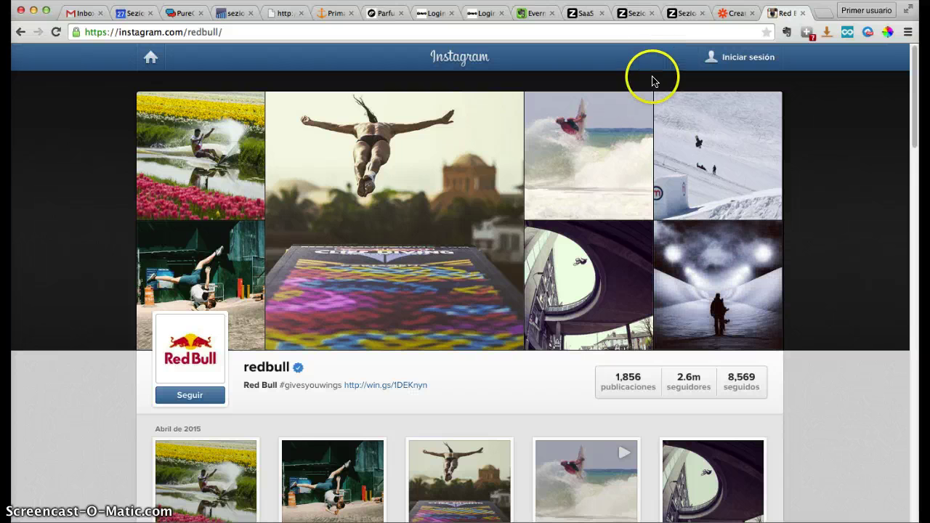
pyautogui.click(732, 14)
pyautogui.scroll(1, 587, 231)
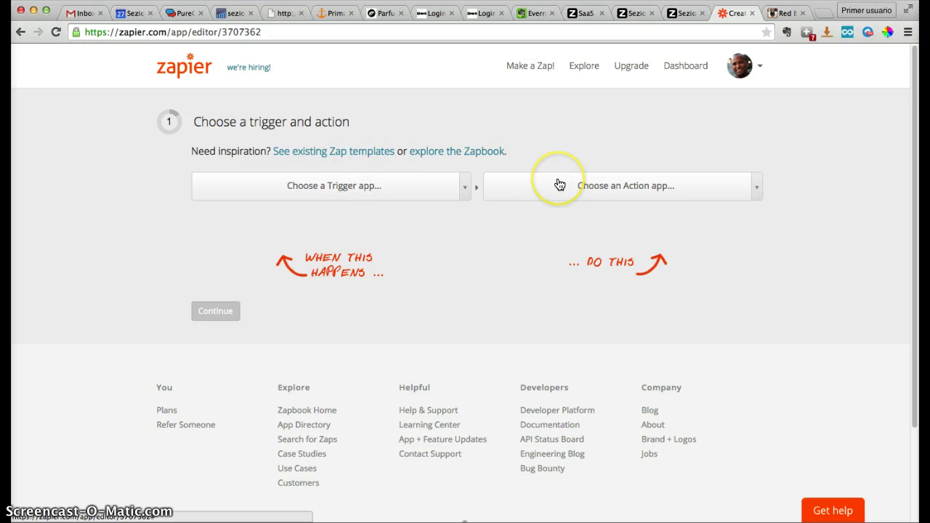
# Search the trigger apps for "ins" and choose Instagram as the zap's trigger app
pyautogui.click(457, 183)
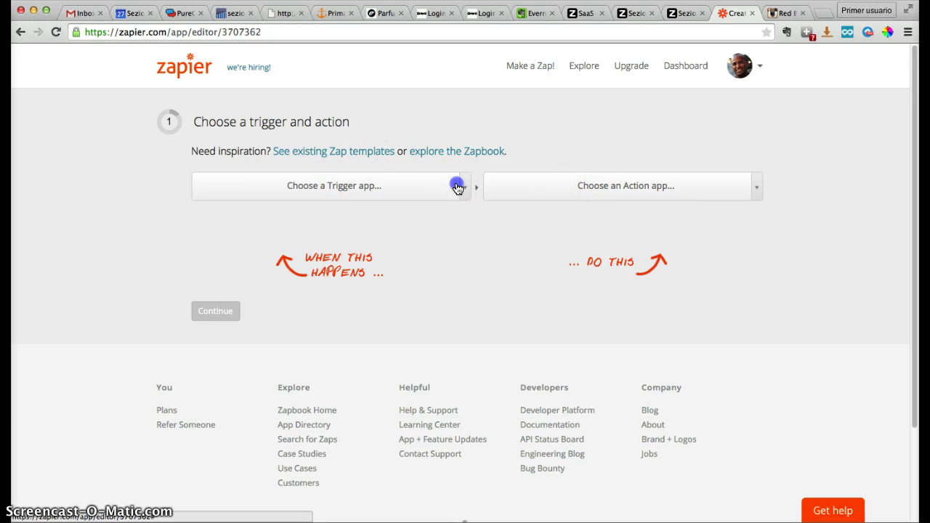
pyautogui.moveTo(465, 227); pyautogui.dragTo(459, 256)
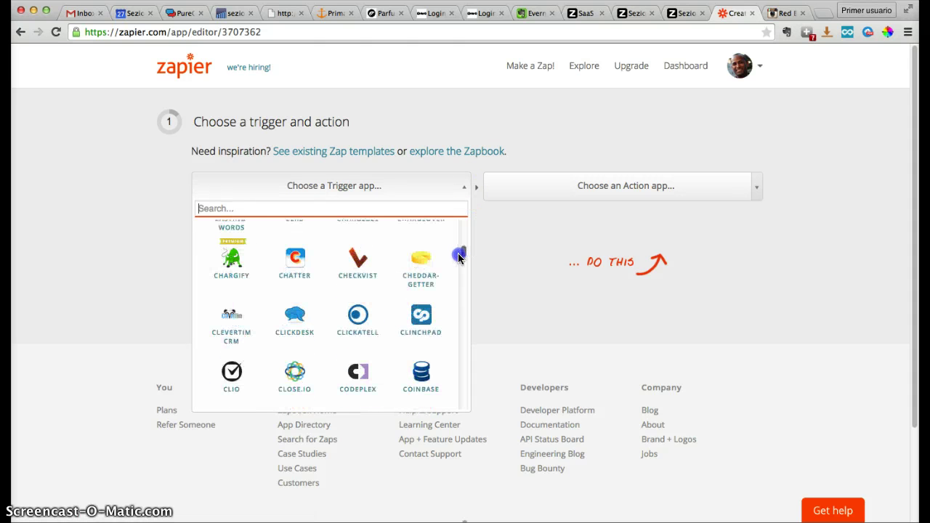
pyautogui.moveTo(459, 256); pyautogui.dragTo(465, 225)
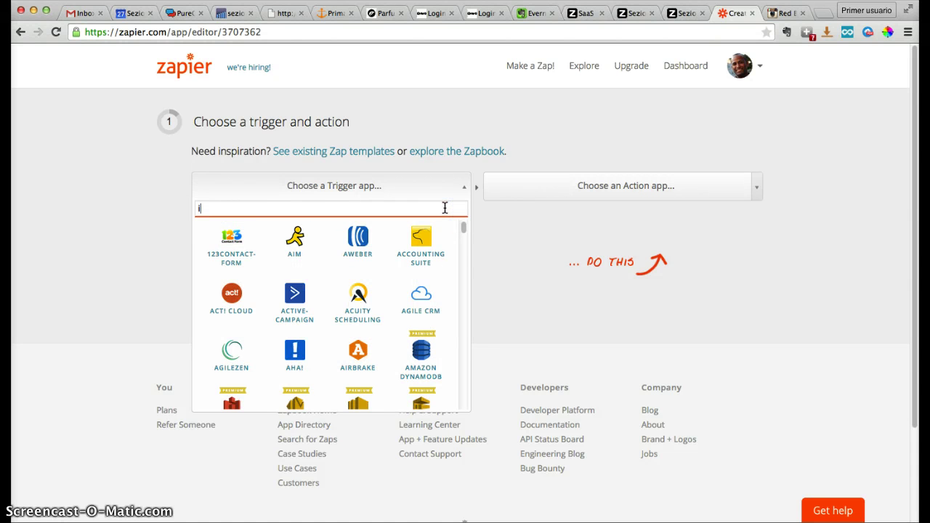
pyautogui.write('ins')
pyautogui.click(225, 369)
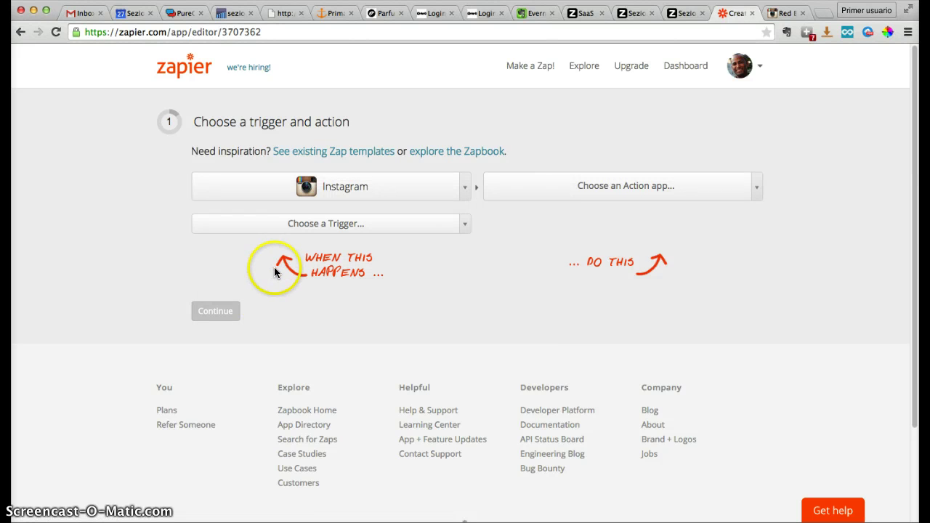
# Review the available Instagram triggers and choose New Tagged Media
pyautogui.click(301, 227)
pyautogui.scroll(-1, 480, 283)
pyautogui.moveTo(465, 232)
pyautogui.mouseDown()
pyautogui.moveTo(466, 255)
pyautogui.moveTo(465, 229)
pyautogui.mouseUp()
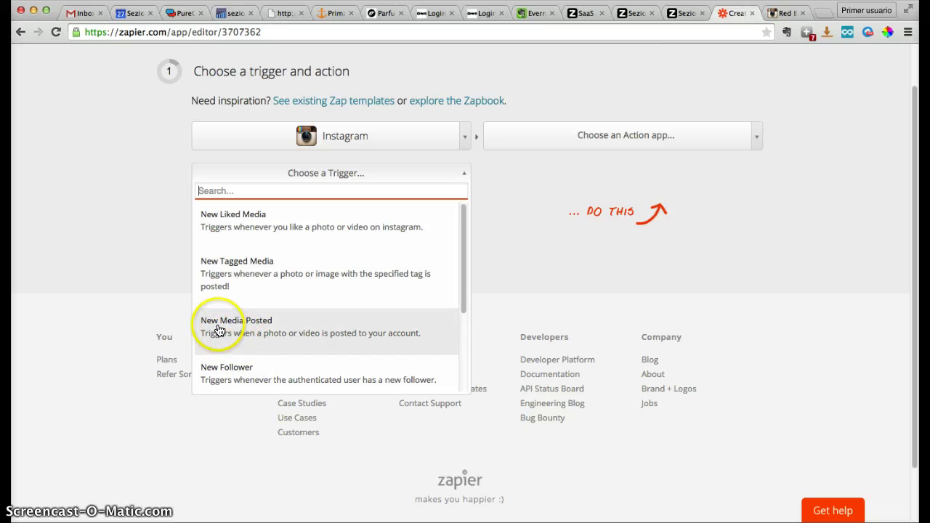
pyautogui.scroll(-1, 270, 367)
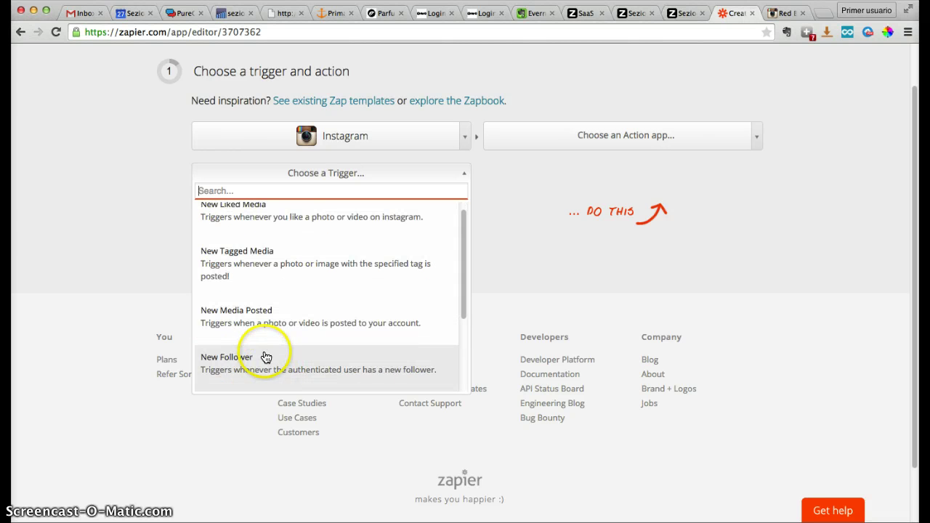
pyautogui.scroll(-5, 289, 319)
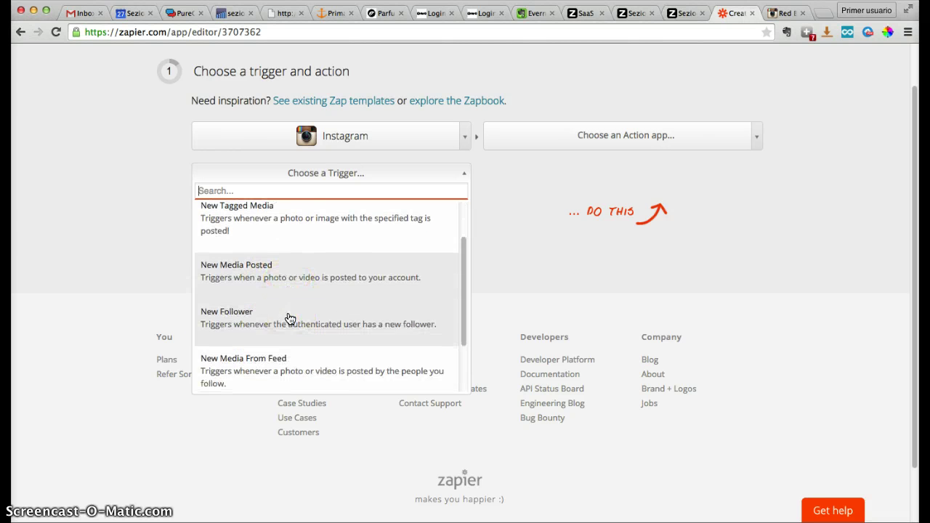
pyautogui.scroll(2, 289, 319)
pyautogui.moveTo(237, 263); pyautogui.dragTo(229, 242)
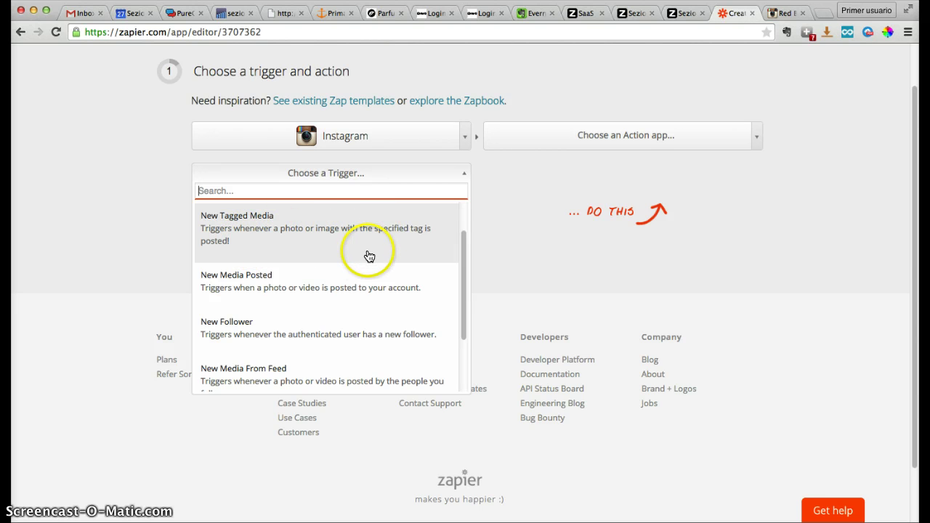
pyautogui.click(311, 255)
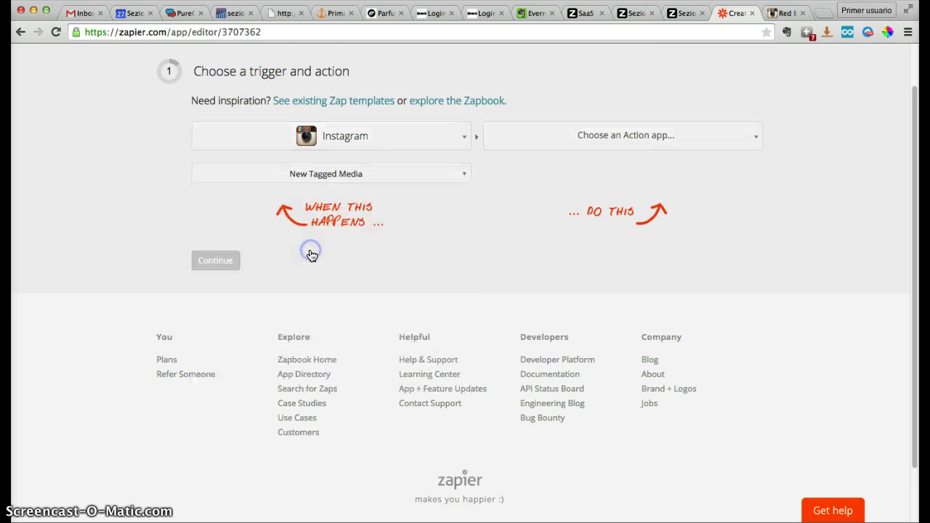
# Set the action app to Sezion v2 with the Create Video action, and continue to the account selection
pyautogui.click(550, 146)
pyautogui.write('s')
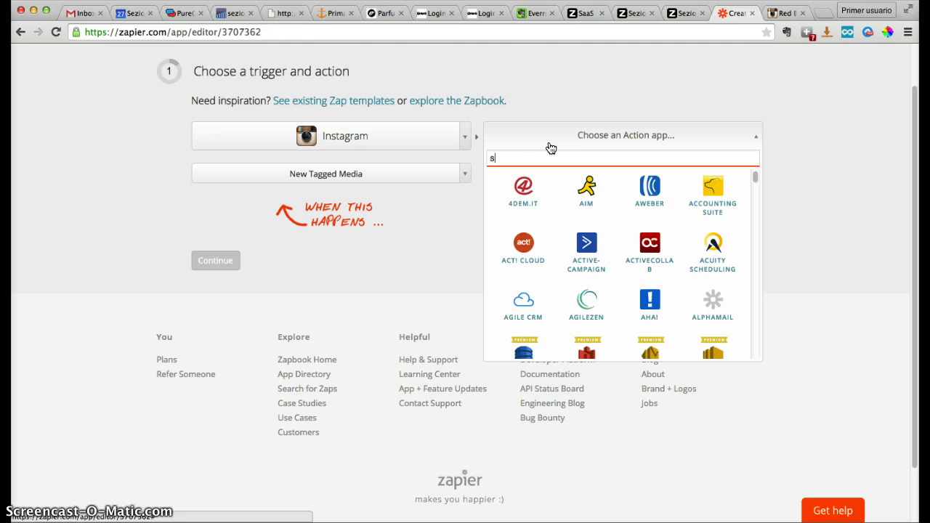
pyautogui.write('ez')
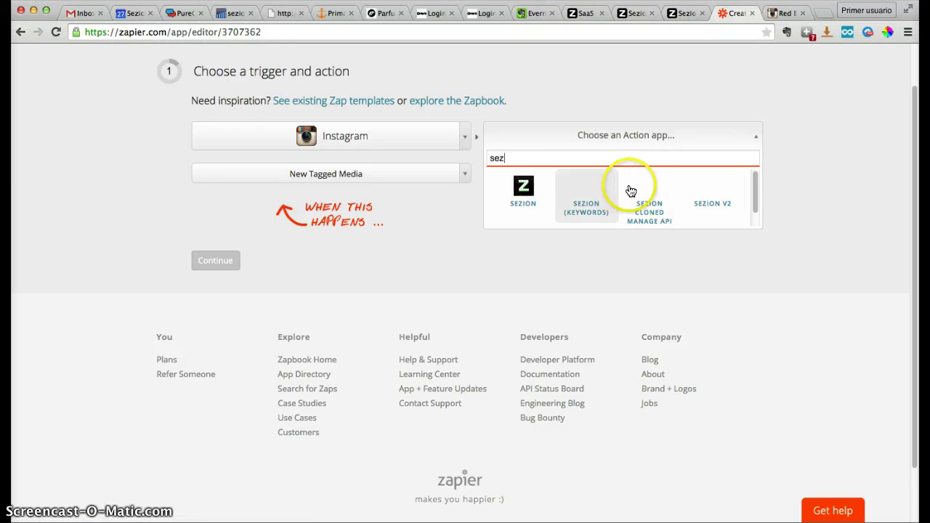
pyautogui.click(714, 209)
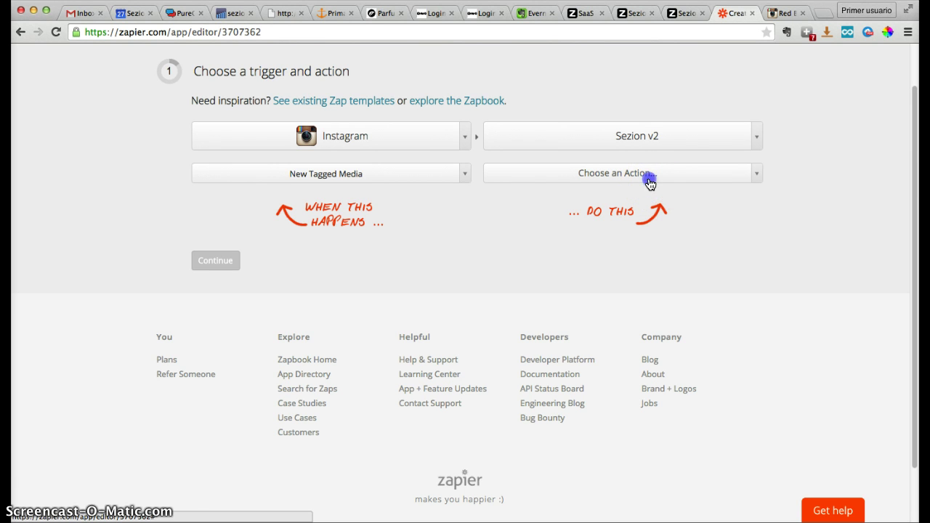
pyautogui.click(650, 182)
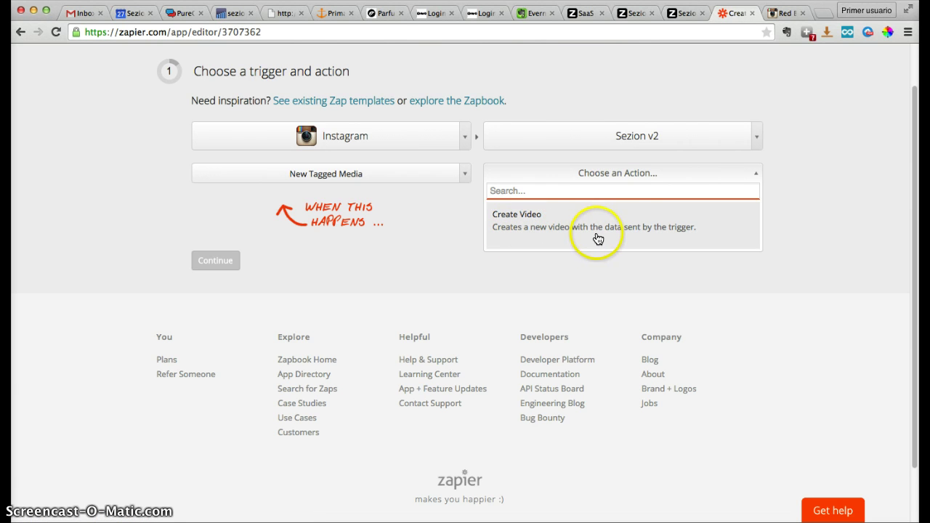
pyautogui.click(689, 237)
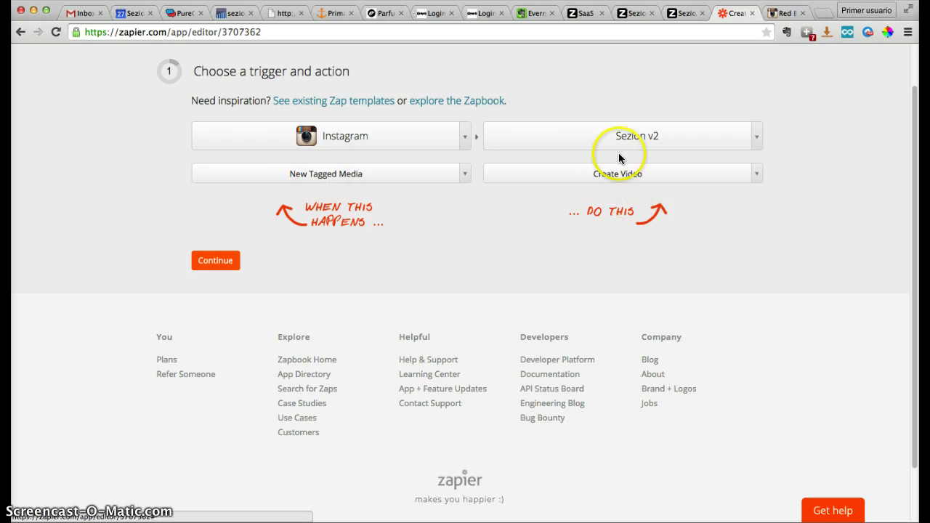
pyautogui.click(212, 268)
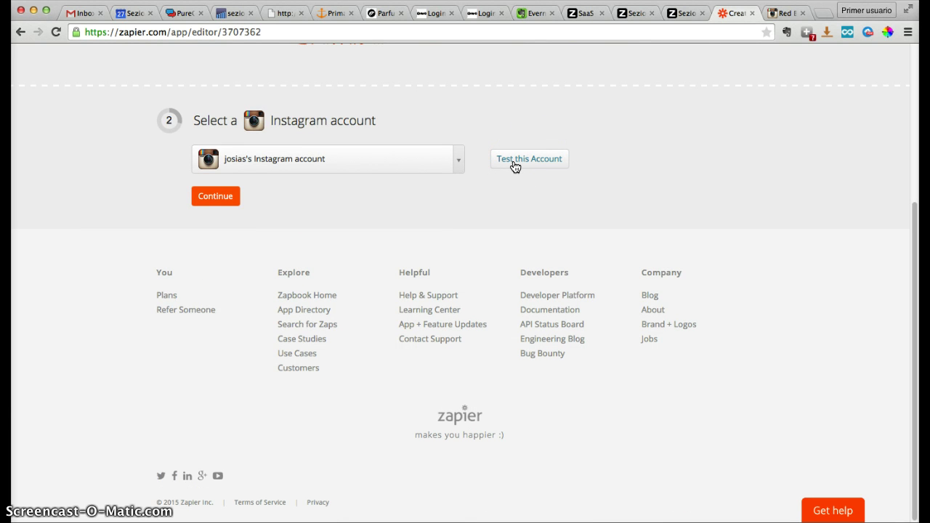
# Test the connected Instagram and Sezion v2 accounts and continue to the trigger filter
pyautogui.click(514, 166)
pyautogui.click(211, 198)
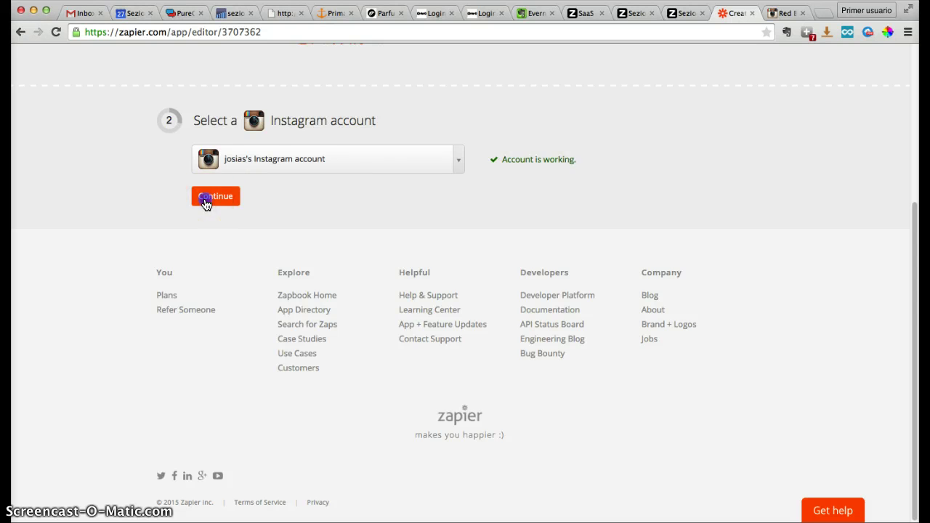
pyautogui.click(347, 158)
pyautogui.click(276, 204)
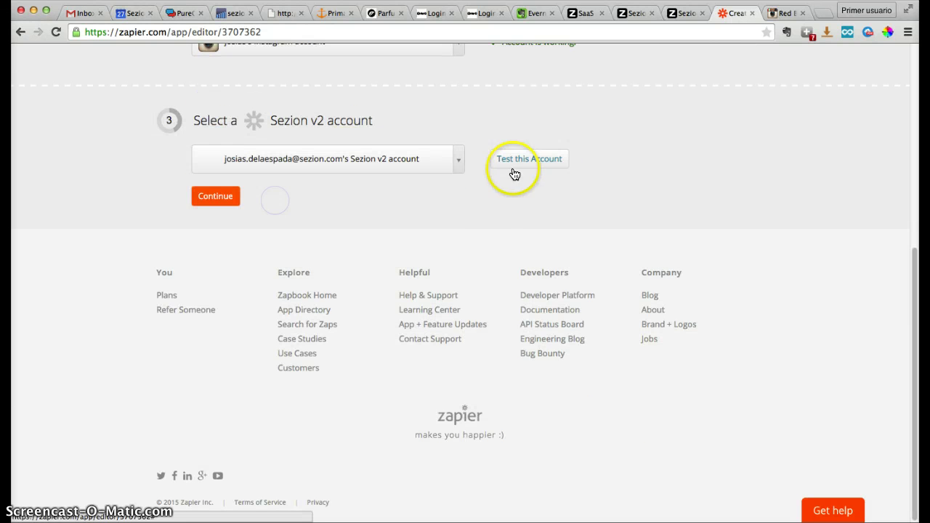
pyautogui.click(512, 167)
pyautogui.click(217, 198)
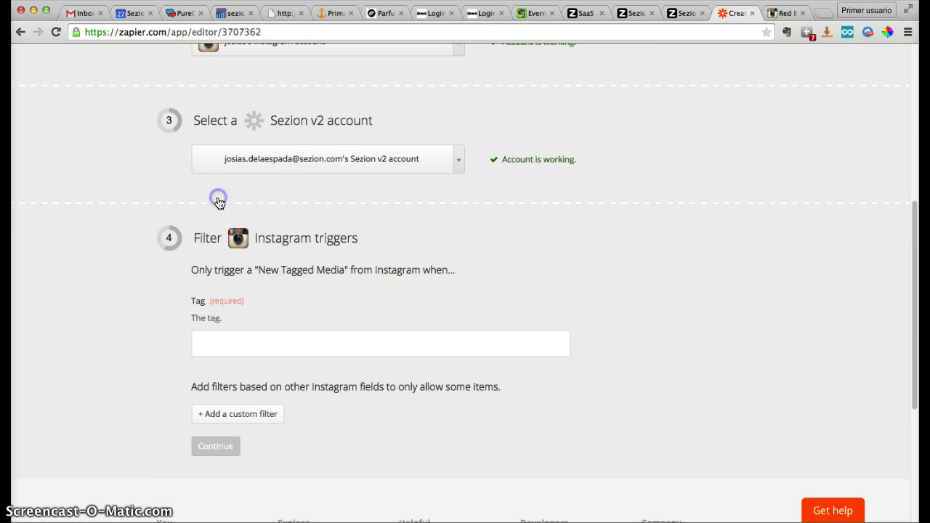
# Set the required tag of the Instagram trigger filter to sportsvideos
pyautogui.click(247, 211)
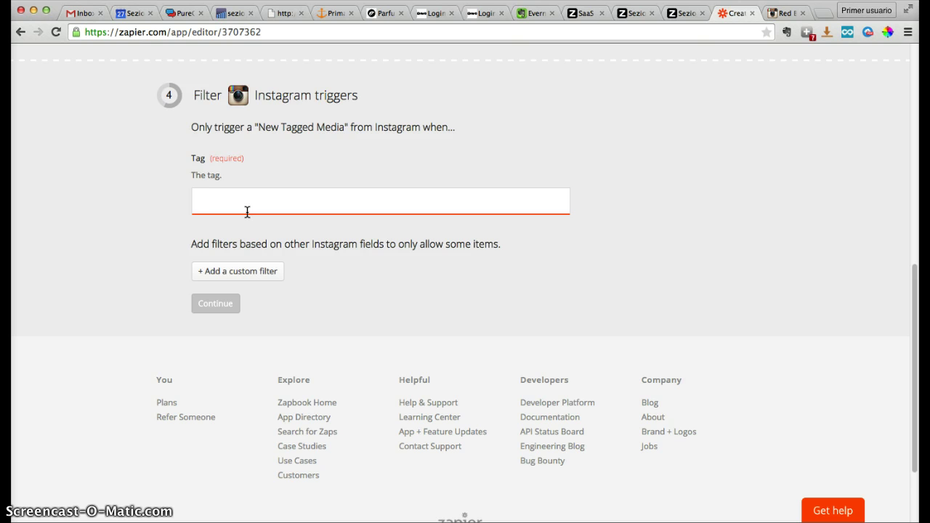
pyautogui.write('sportsvideos')
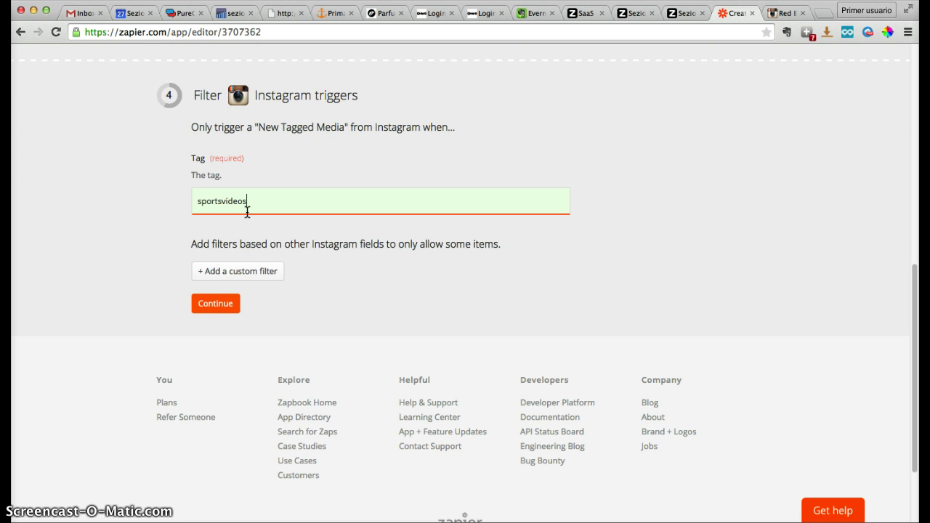
pyautogui.click(211, 274)
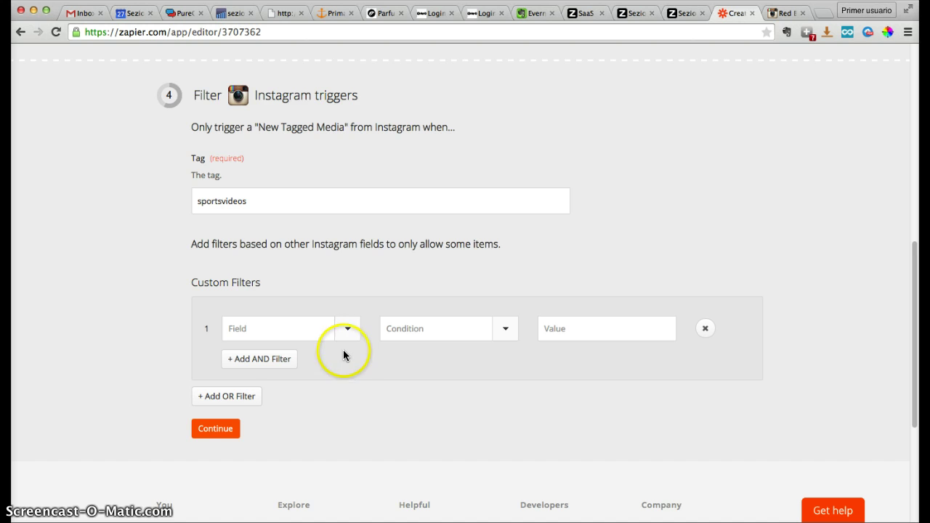
pyautogui.scroll(-1, 362, 346)
pyautogui.click(338, 284)
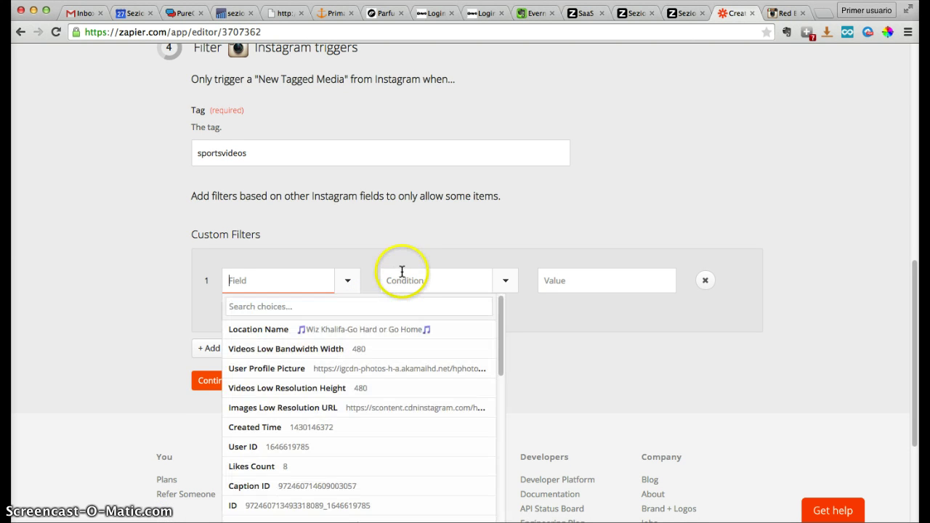
pyautogui.scroll(-1, 400, 269)
pyautogui.moveTo(498, 282); pyautogui.dragTo(478, 379)
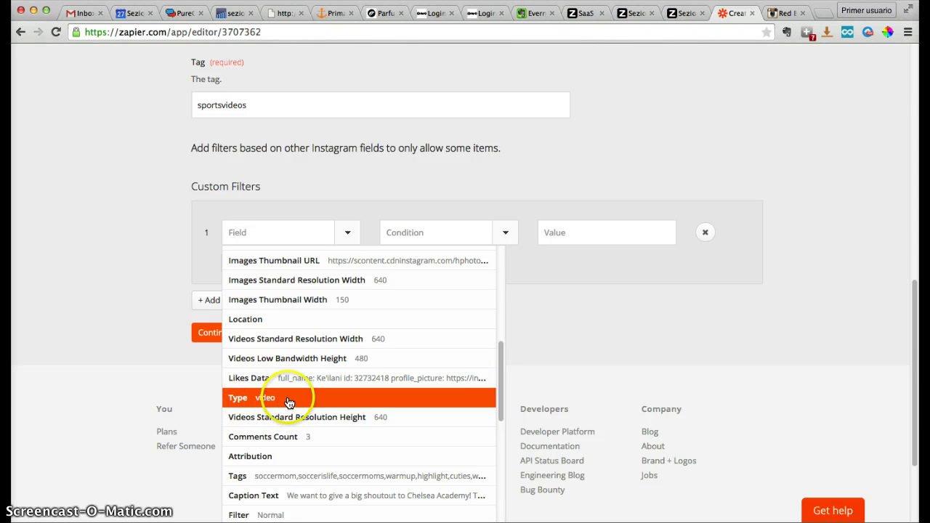
pyautogui.click(129, 275)
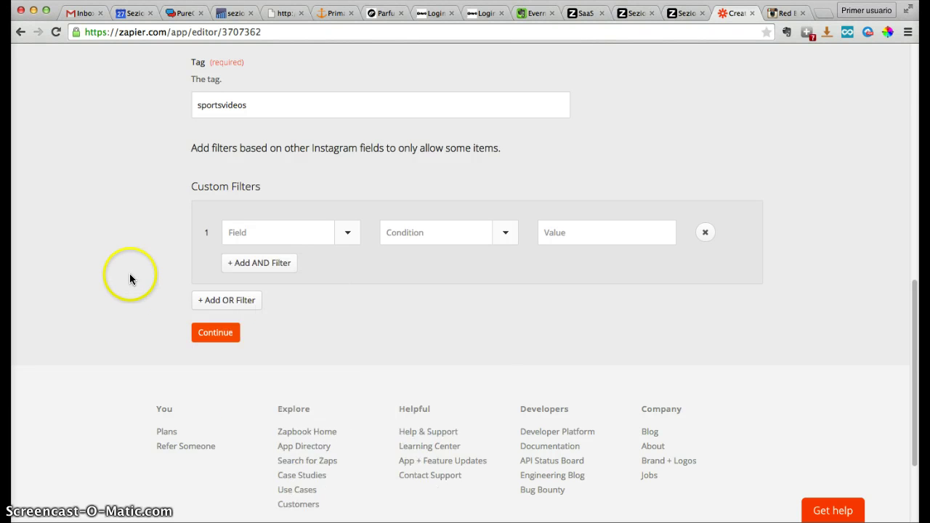
pyautogui.click(712, 234)
# Confirm the trigger filter and review the template and video fields for matching Instagram media to the Sezion v2 video
pyautogui.click(217, 211)
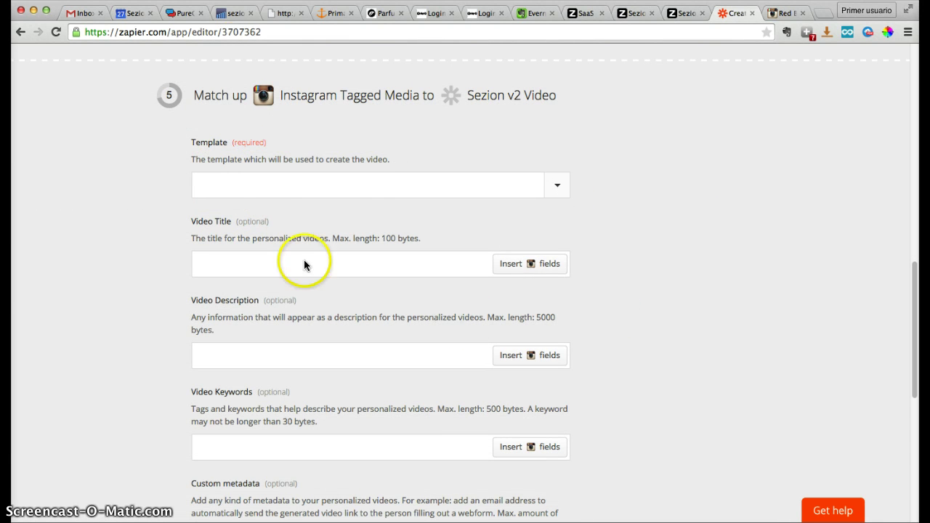
pyautogui.scroll(3, 343, 294)
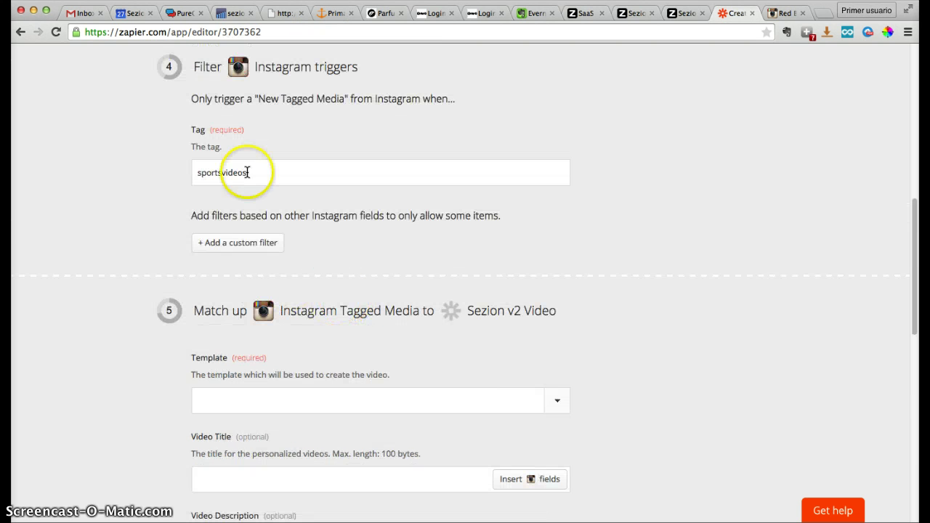
pyautogui.scroll(-5, 621, 338)
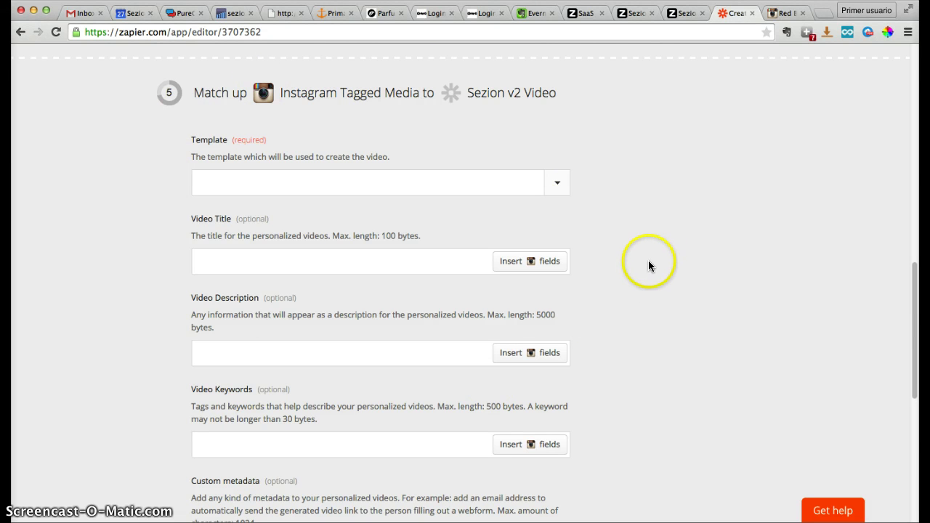
pyautogui.scroll(-1, 618, 283)
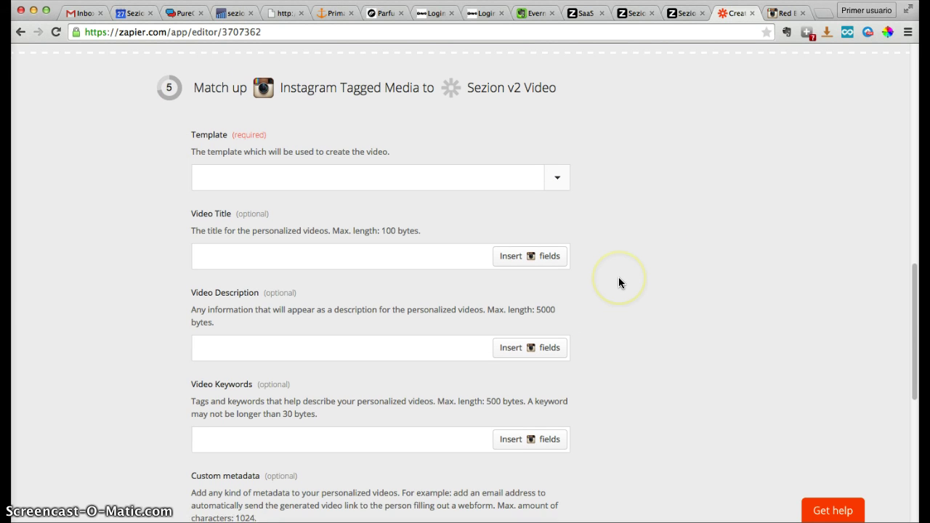
pyautogui.click(557, 178)
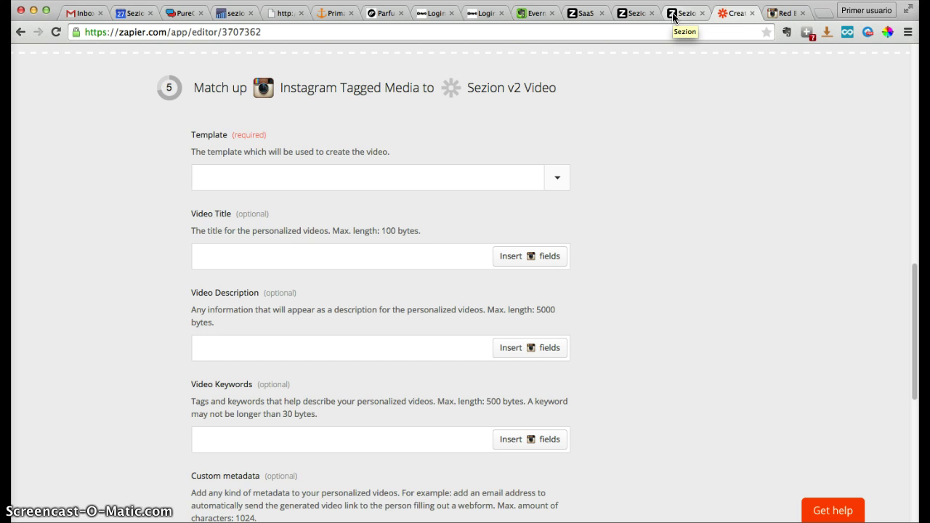
# Switch to the Sezion template page and examine the template's name and the video_1 and video_2 elements in its script
pyautogui.click(629, 15)
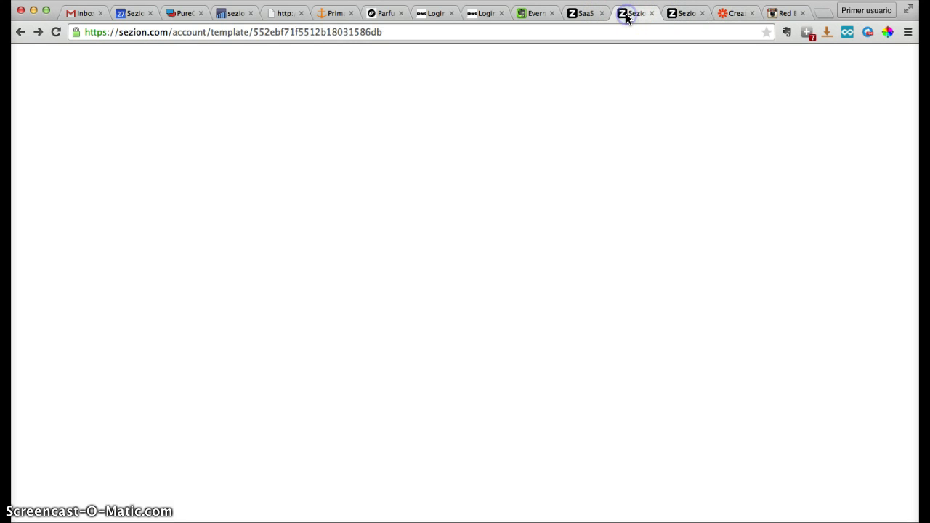
pyautogui.scroll(5, 377, 328)
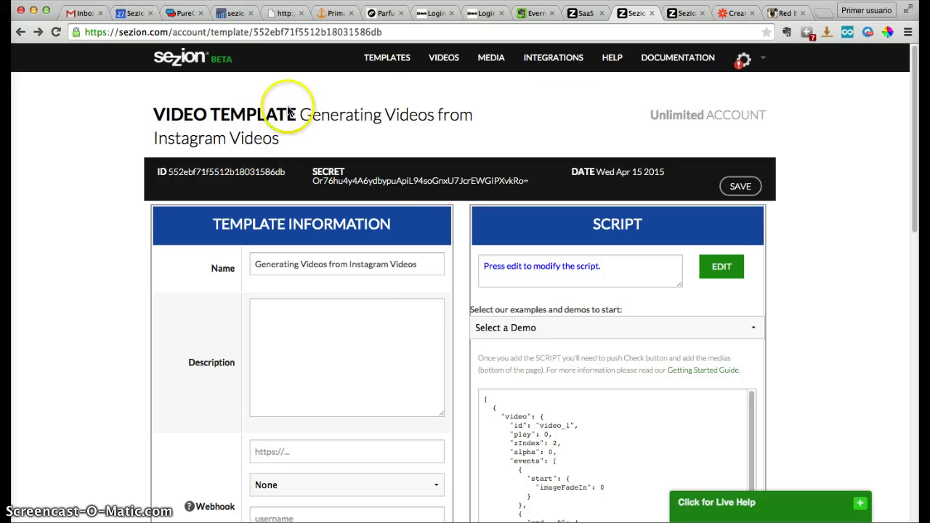
pyautogui.tripleClick(305, 132)
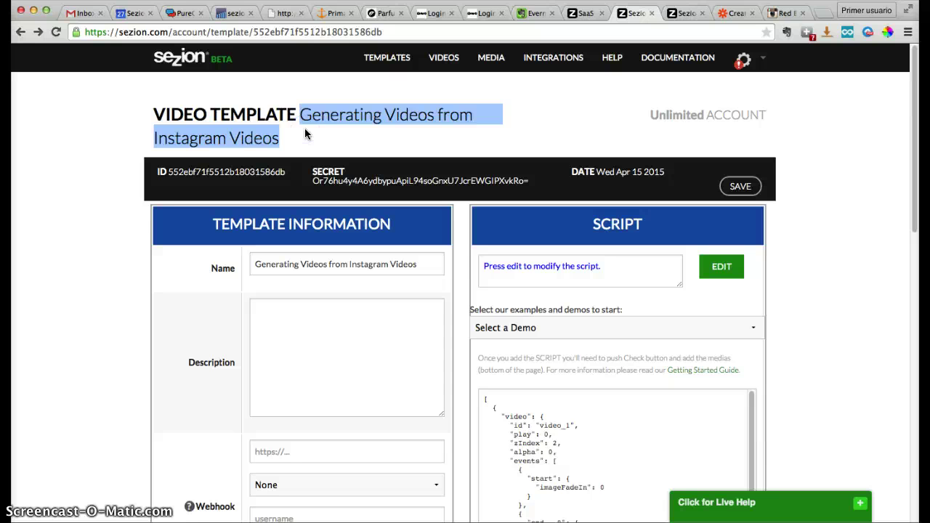
pyautogui.click(864, 243)
pyautogui.scroll(-3, 843, 268)
pyautogui.scroll(-4, 844, 270)
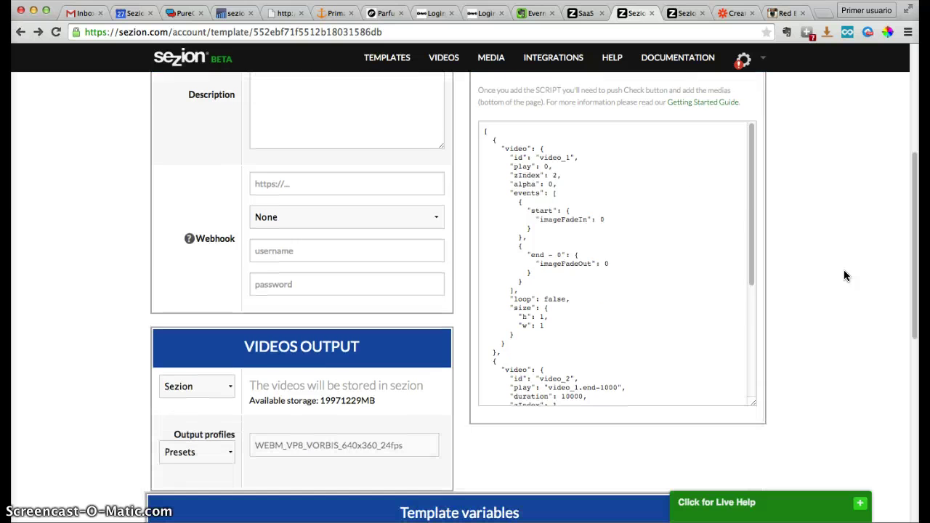
pyautogui.click(499, 144)
pyautogui.moveTo(501, 157); pyautogui.dragTo(581, 155)
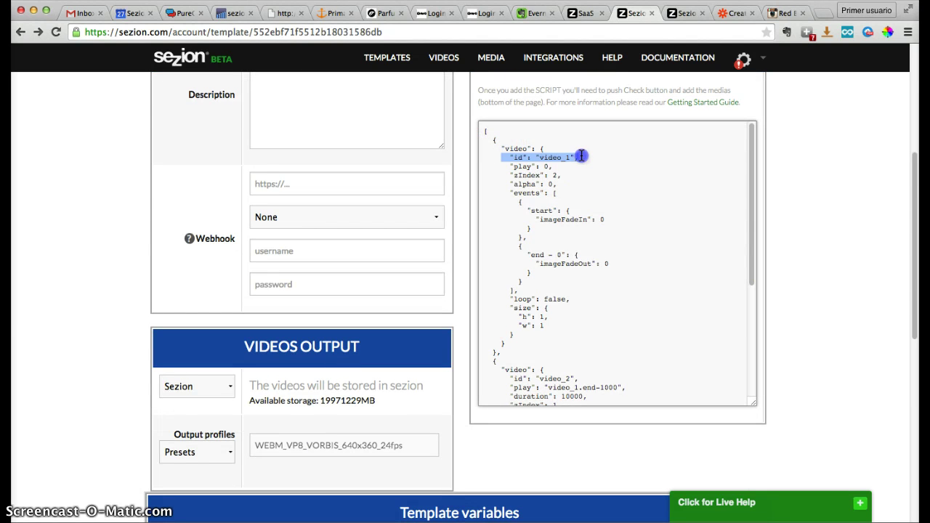
pyautogui.scroll(-3, 579, 296)
pyautogui.moveTo(506, 275); pyautogui.dragTo(580, 275)
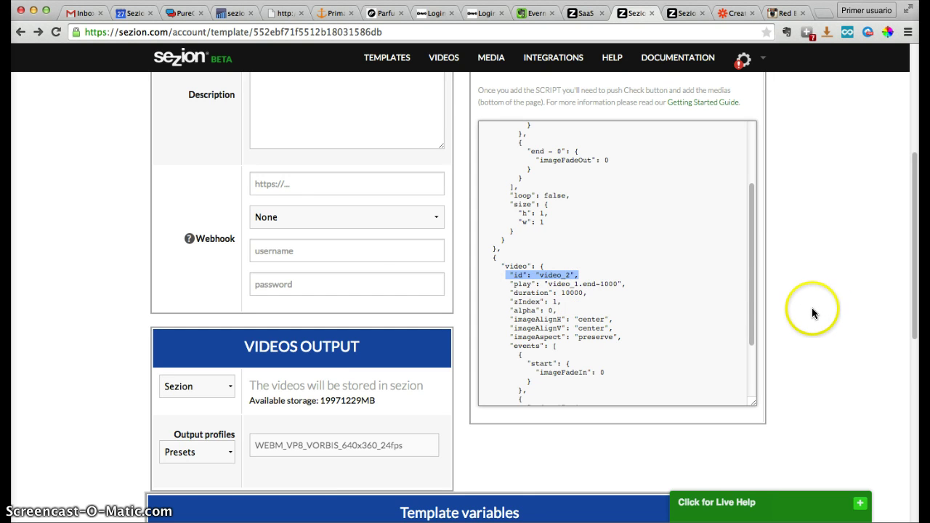
pyautogui.scroll(5, 811, 308)
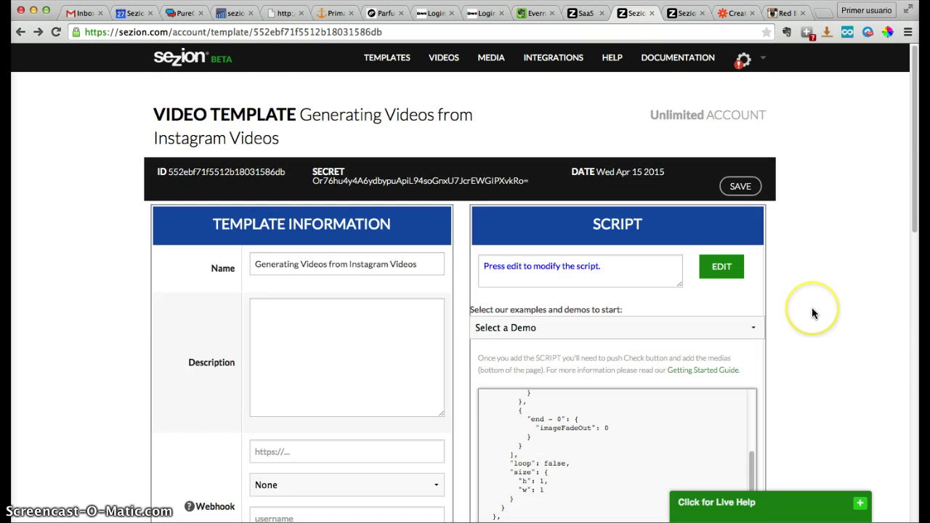
# Open the last video listed for the template Generating Videos from Instagram Videos, pause it and scrub through its playback
pyautogui.click(674, 14)
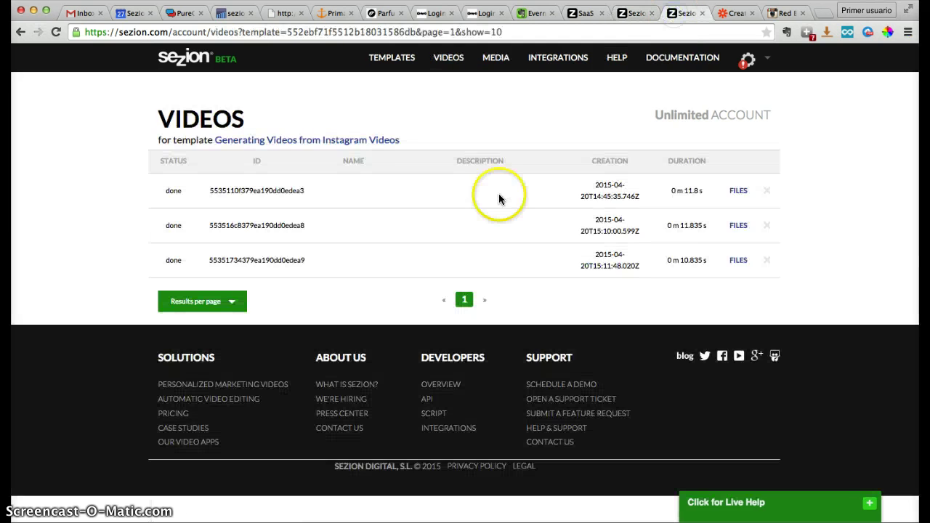
pyautogui.click(739, 260)
pyautogui.click(848, 321)
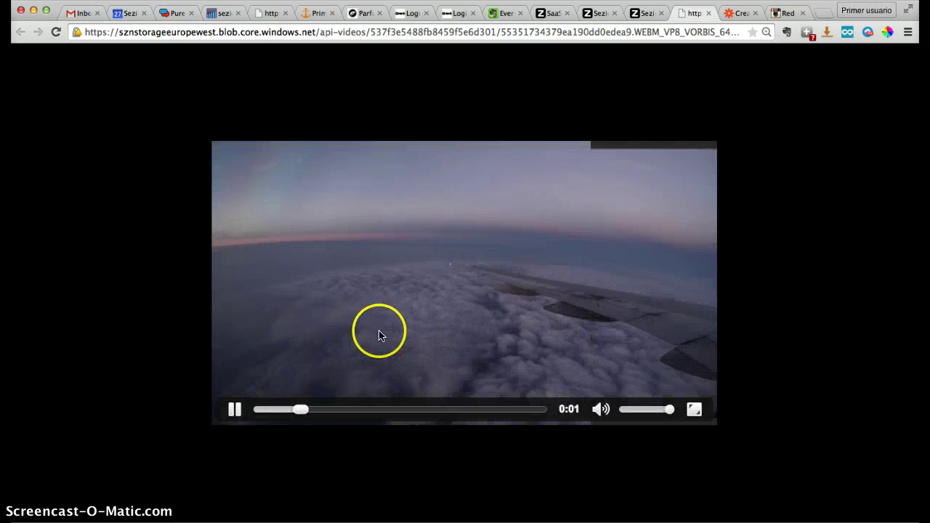
pyautogui.click(235, 409)
pyautogui.click(260, 410)
pyautogui.moveTo(260, 409); pyautogui.dragTo(446, 422)
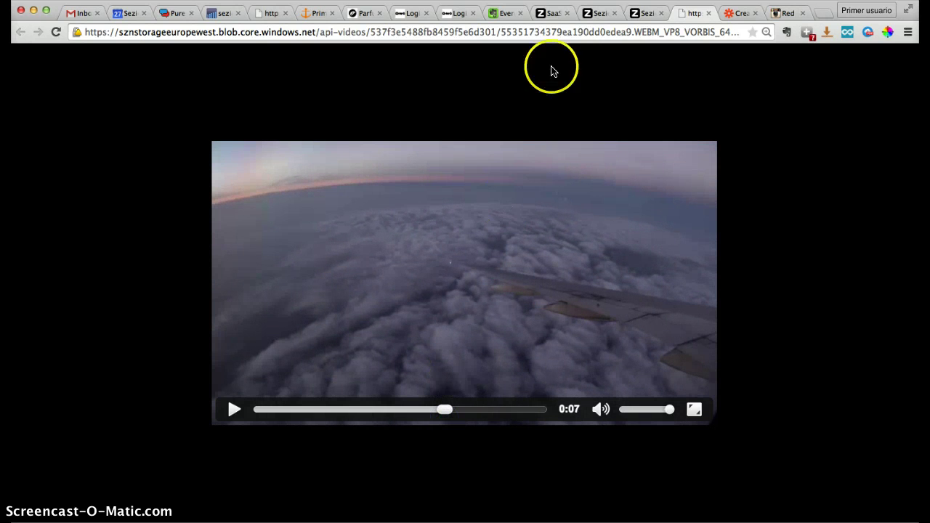
# Examine the template variables, including the media type options of video_1, and compare them with the generated video
pyautogui.click(548, 13)
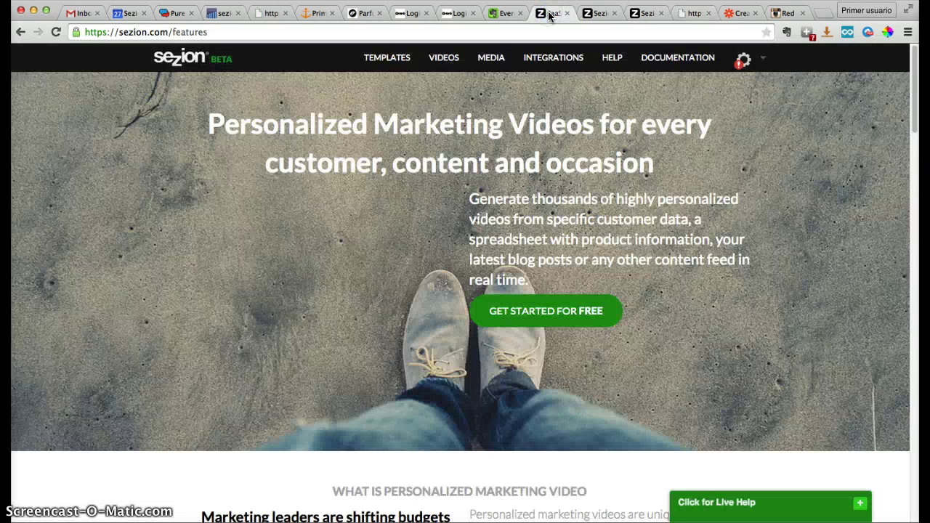
pyautogui.click(597, 13)
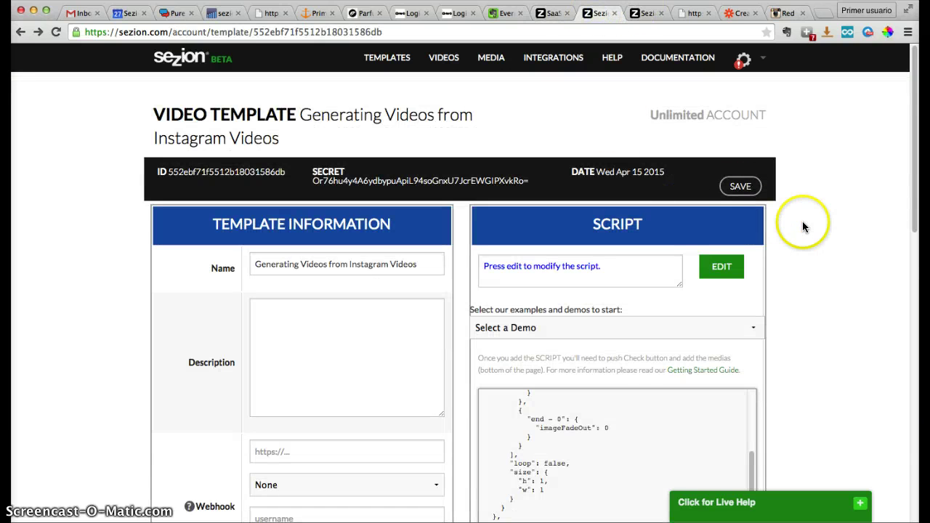
pyautogui.scroll(-5, 806, 224)
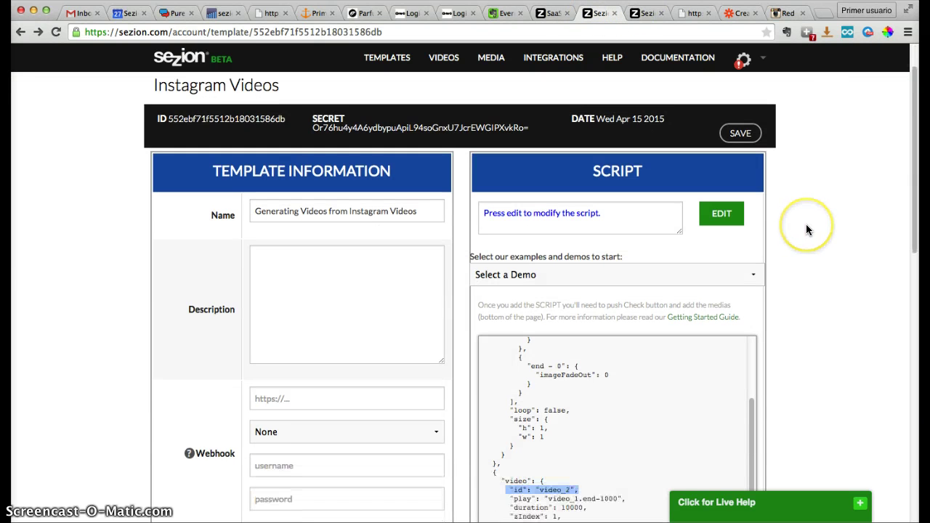
pyautogui.scroll(-15, 806, 224)
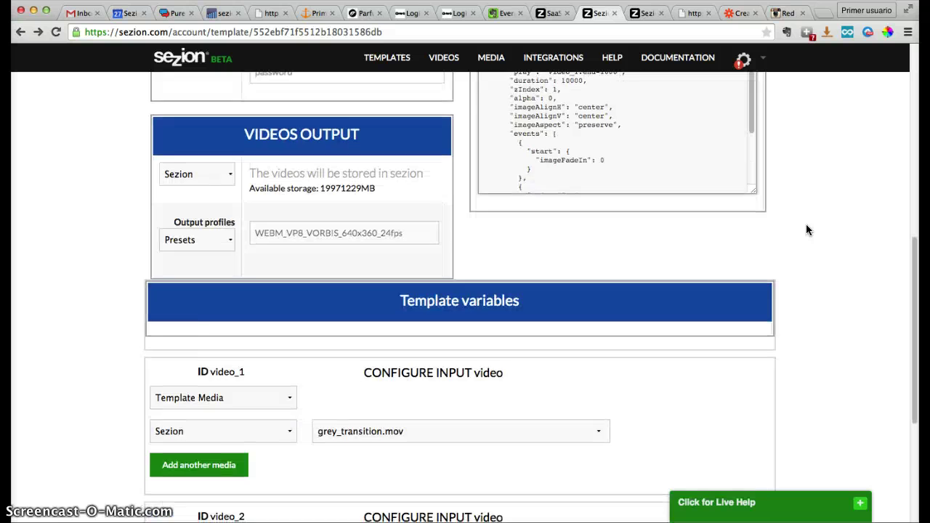
pyautogui.click(793, 226)
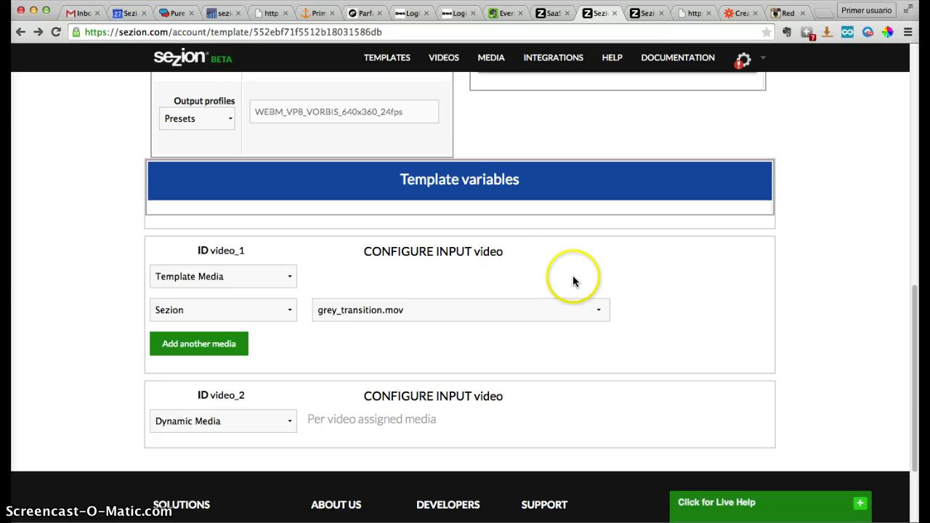
pyautogui.scroll(-2, 553, 276)
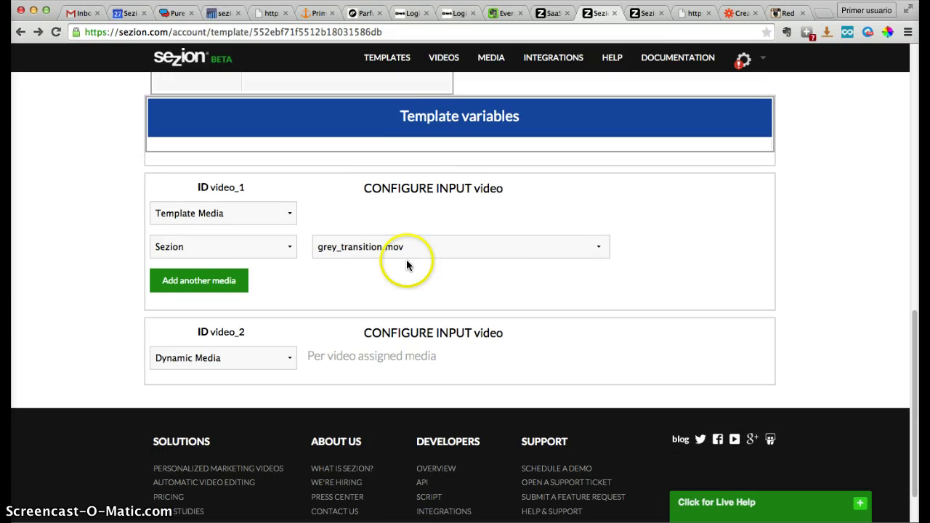
pyautogui.click(192, 217)
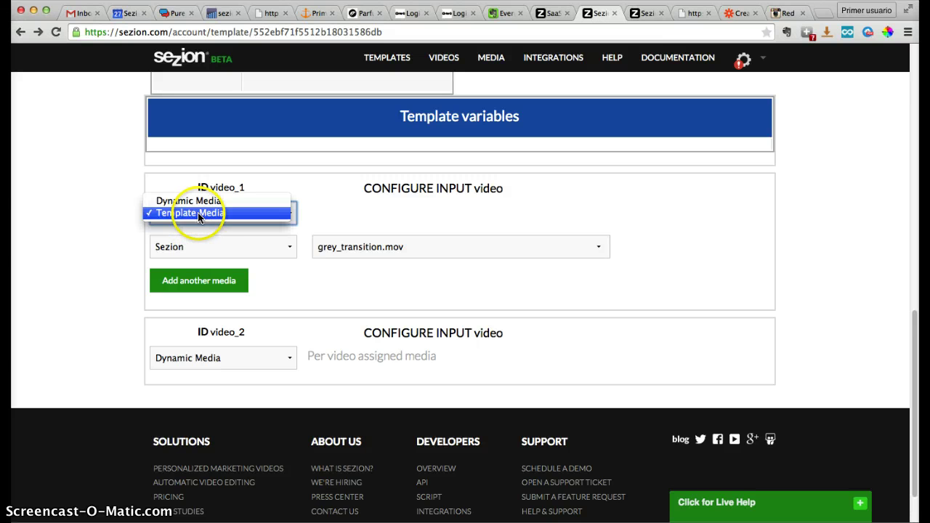
pyautogui.click(333, 194)
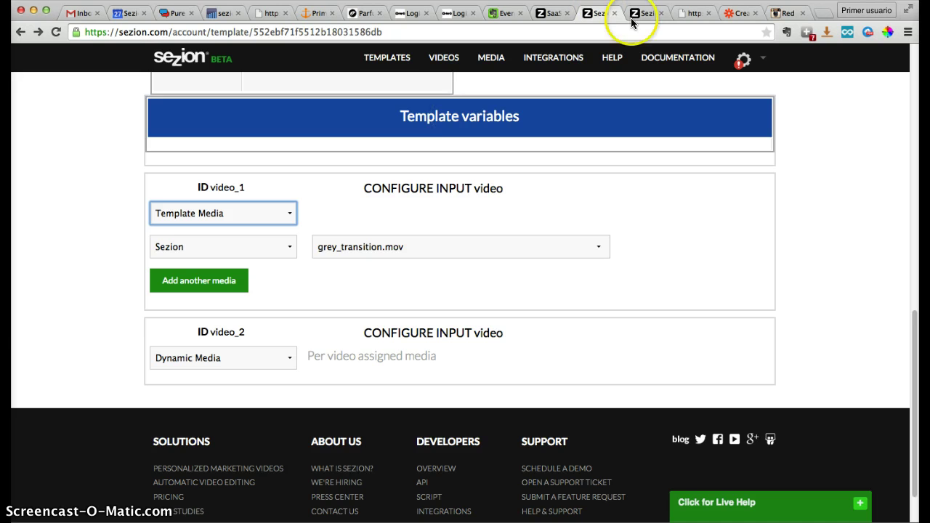
pyautogui.click(685, 14)
pyautogui.moveTo(263, 410); pyautogui.dragTo(411, 425)
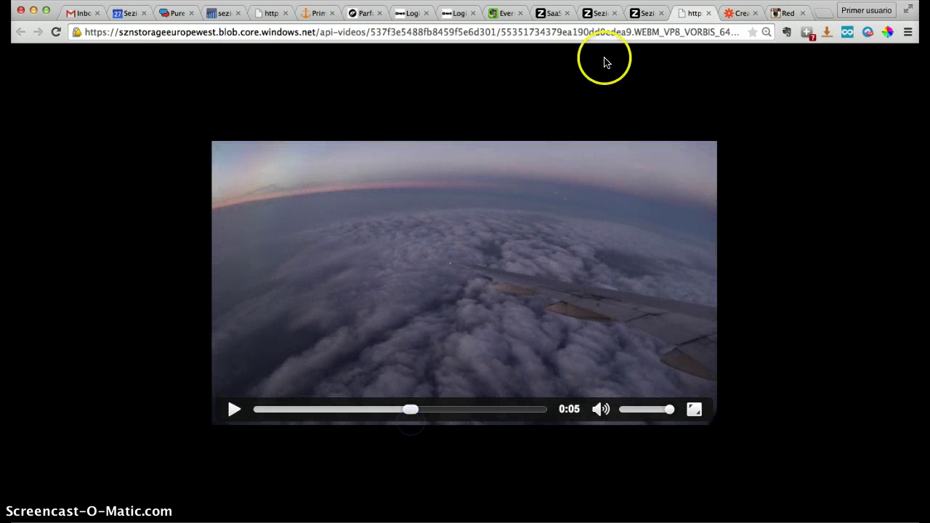
# Try Template Media with a Sezion source for the video_2 input and return it to Dynamic Media
pyautogui.click(594, 13)
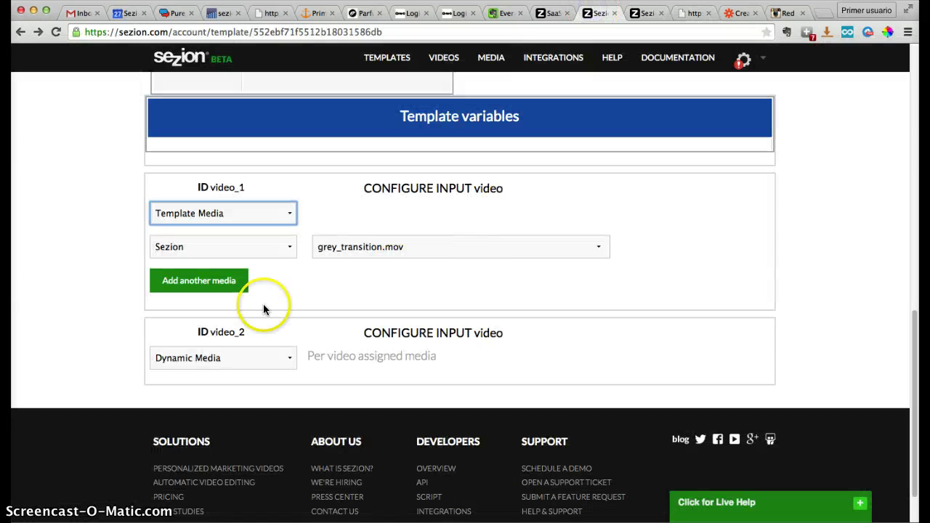
pyautogui.click(173, 353)
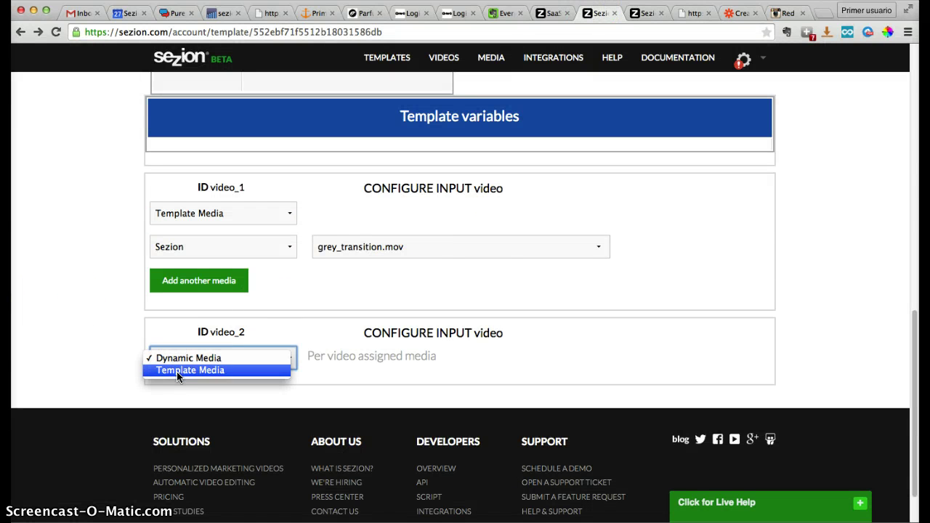
pyautogui.click(177, 371)
pyautogui.click(175, 361)
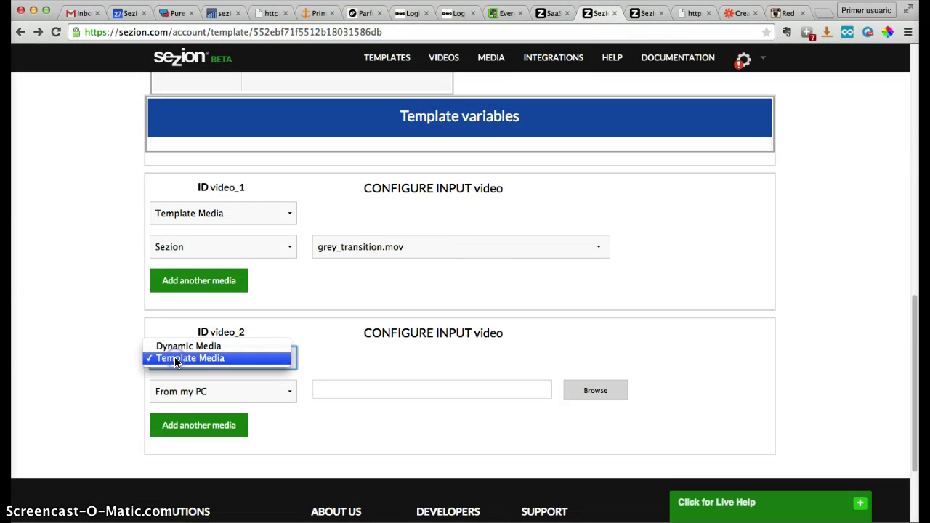
pyautogui.click(197, 392)
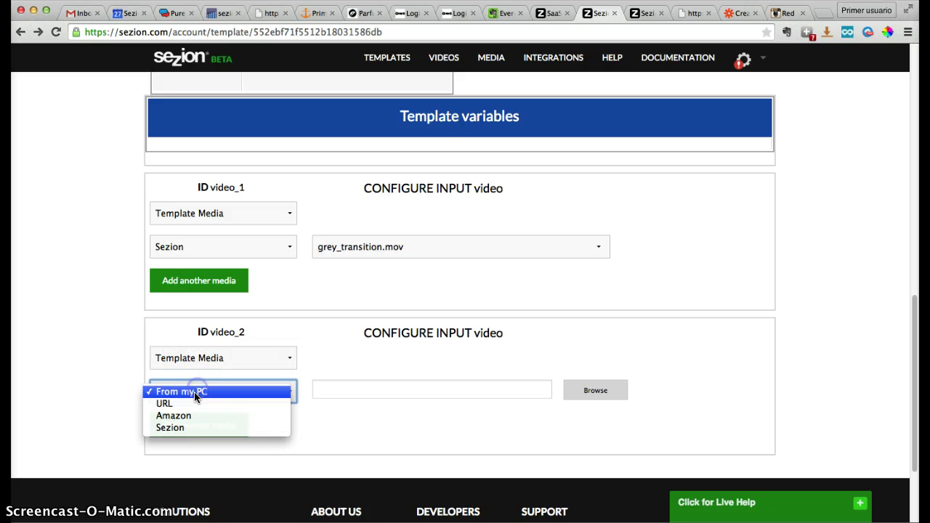
pyautogui.click(182, 427)
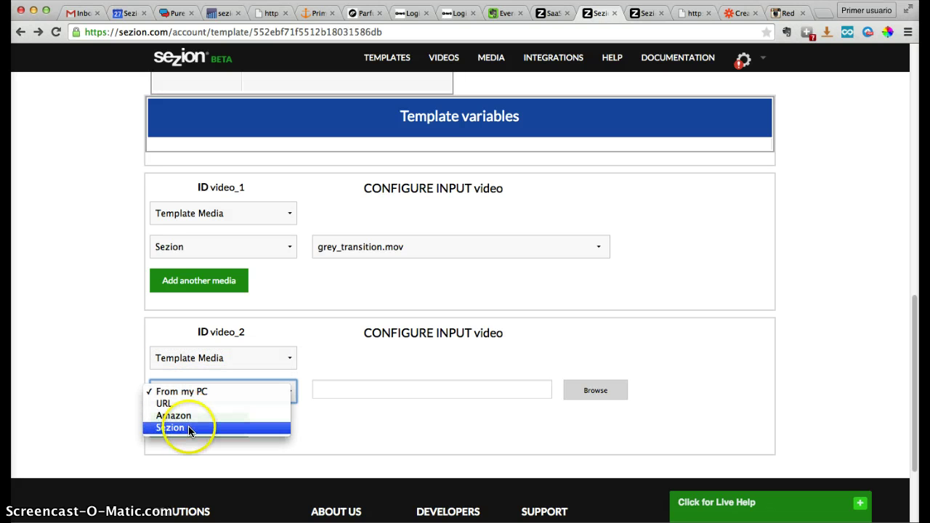
pyautogui.click(182, 359)
pyautogui.click(181, 348)
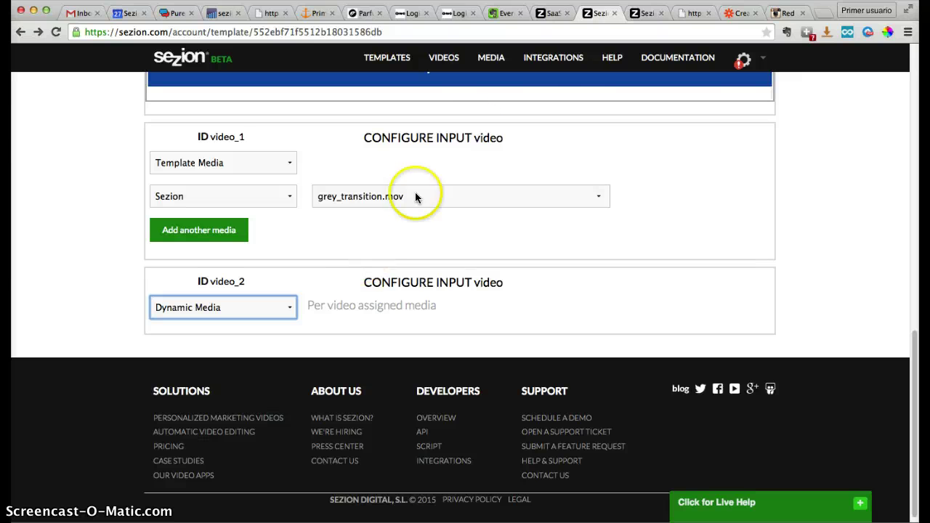
# Return to the Zapier editor and choose Generating Videos from Instagram Videos as the Sezion v2 video template
pyautogui.click(738, 15)
pyautogui.click(553, 178)
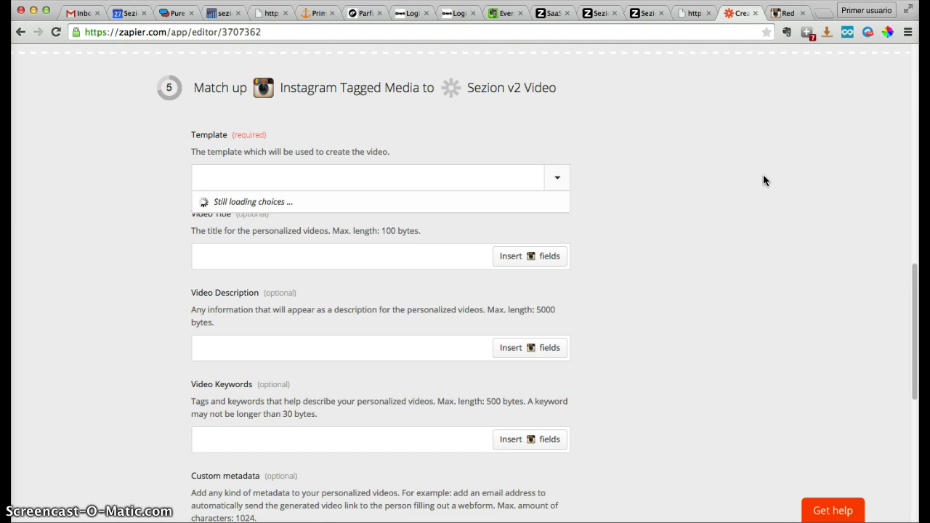
pyautogui.scroll(-1, 673, 216)
pyautogui.click(565, 193)
pyautogui.moveTo(566, 193); pyautogui.dragTo(555, 380)
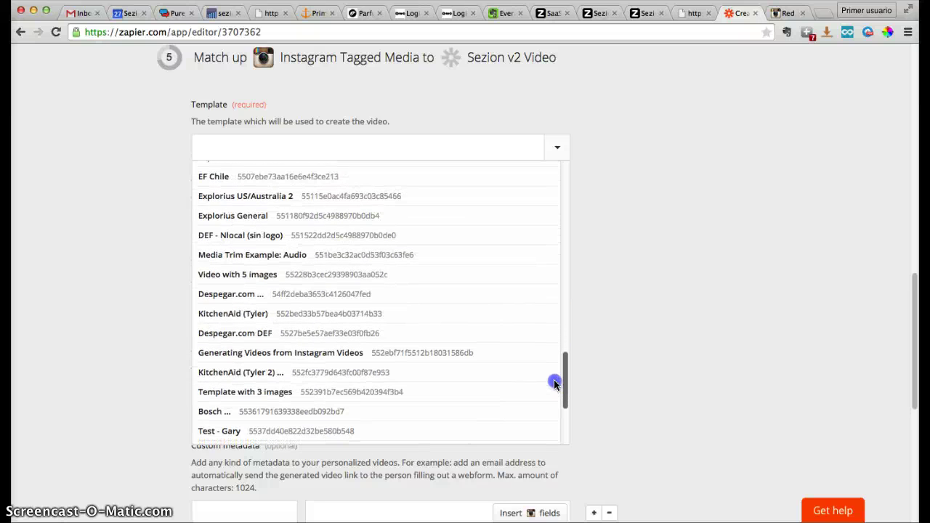
pyautogui.click(359, 353)
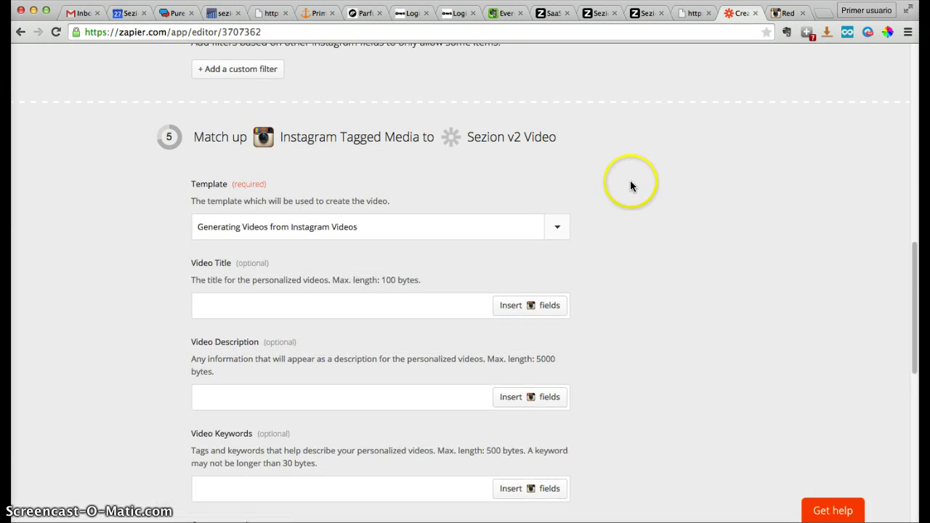
# Set the video title to "A new cool sports video by" followed by the Instagram User Username field
pyautogui.scroll(-5, 630, 186)
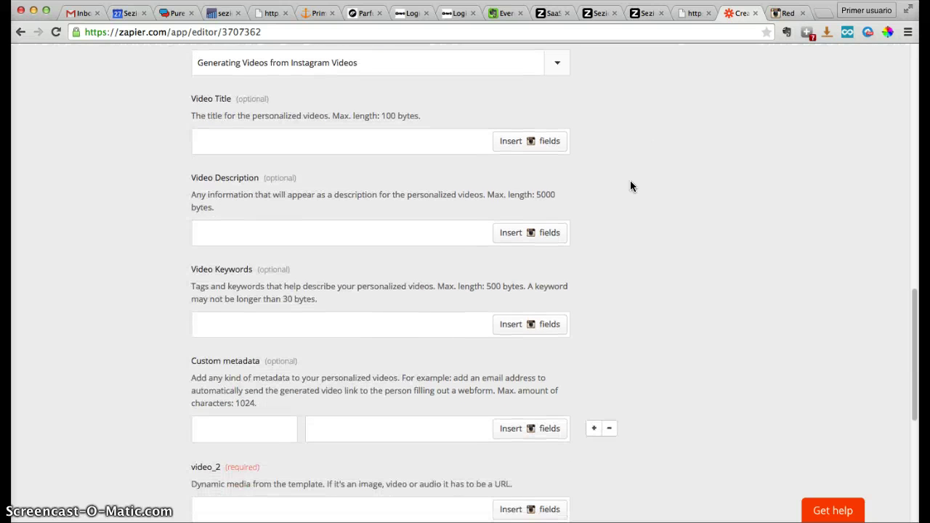
pyautogui.scroll(-1, 450, 126)
pyautogui.click(447, 122)
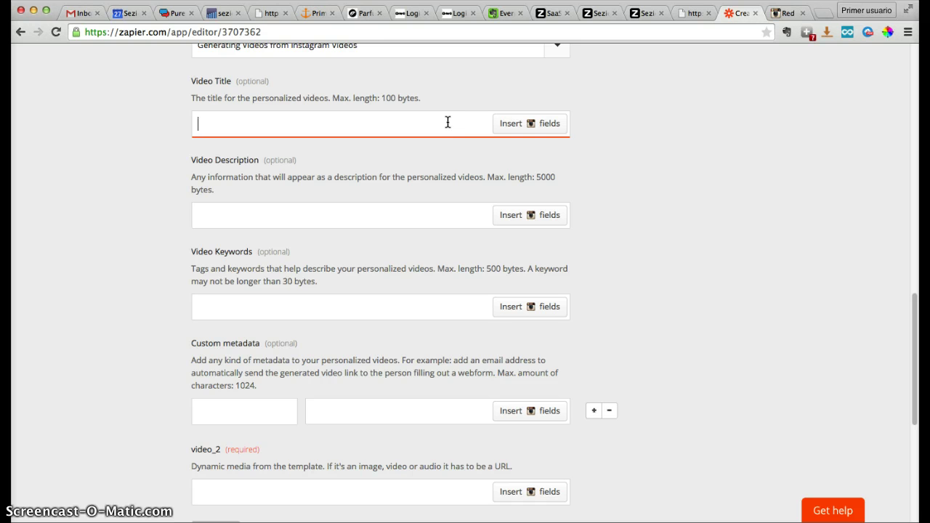
pyautogui.write('A new cool sports video by')
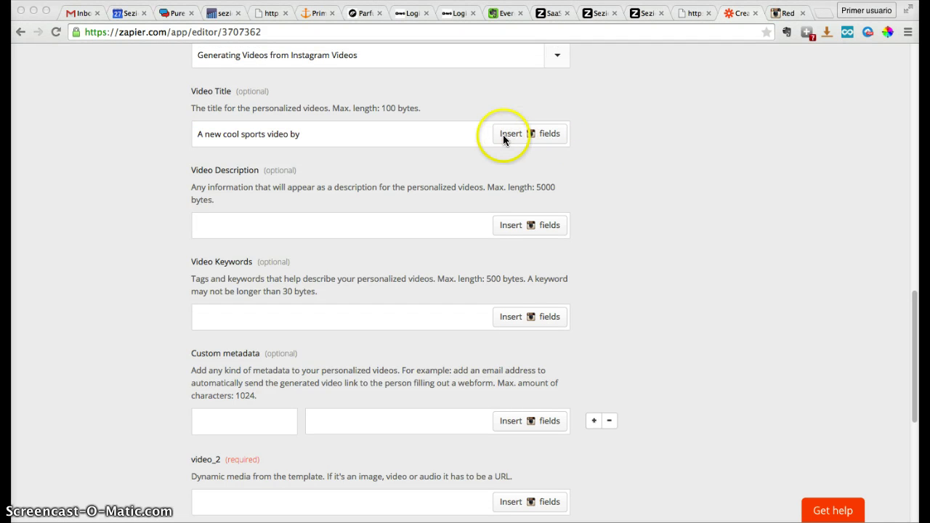
pyautogui.click(507, 137)
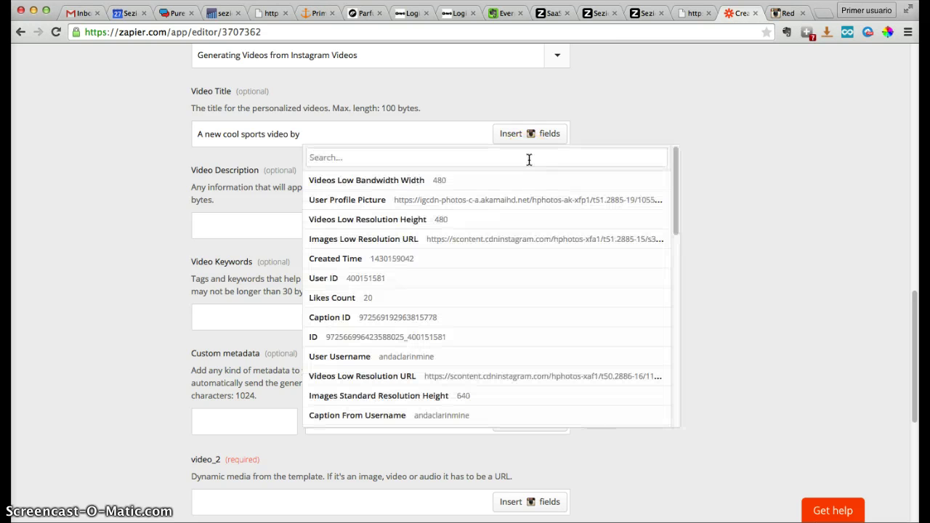
pyautogui.click(531, 157)
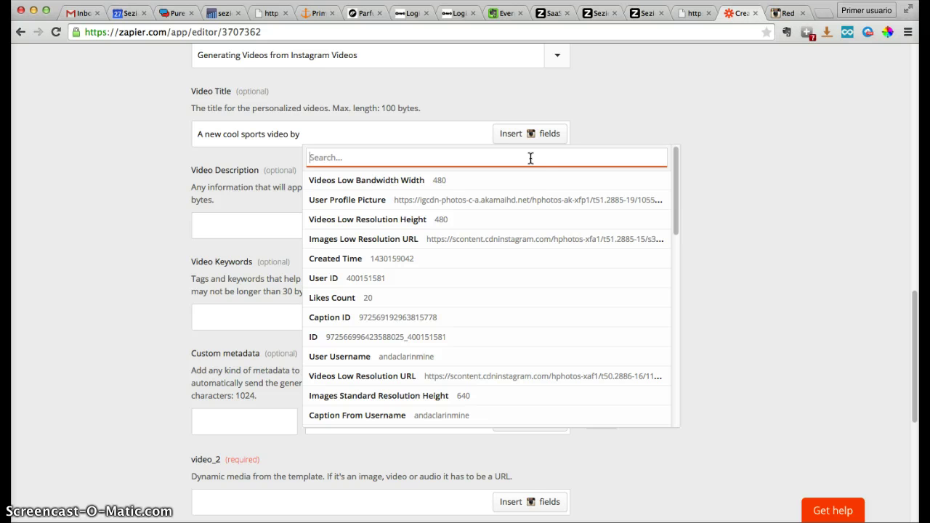
pyautogui.write('user')
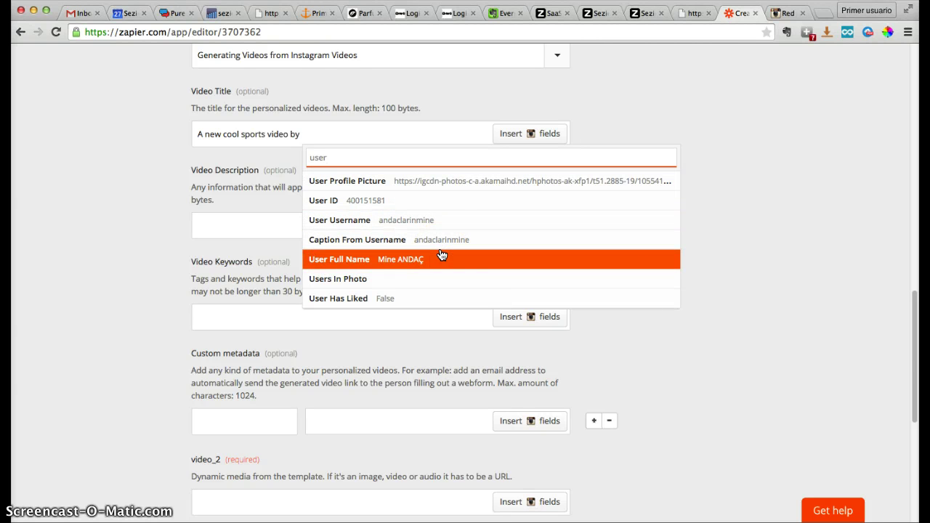
pyautogui.click(320, 225)
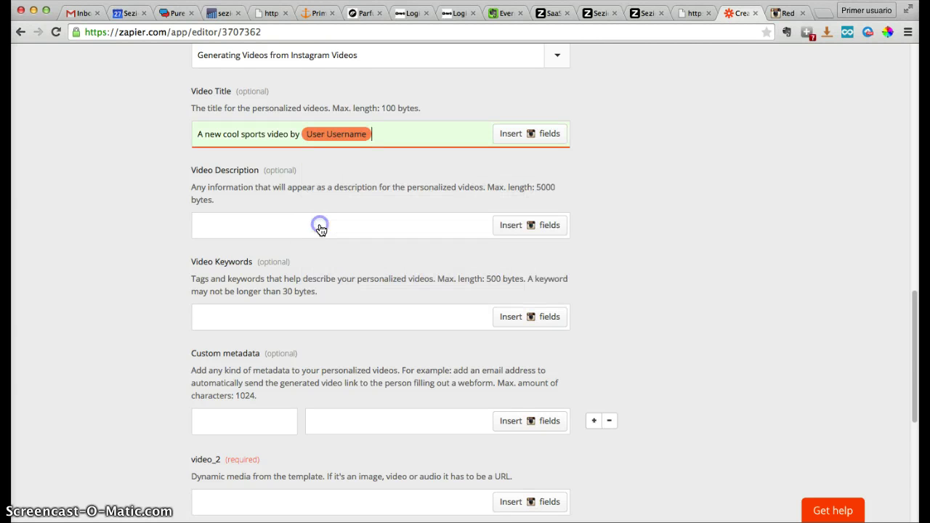
# Set the video description to "This is a new video created by" followed by the Instagram User Full Name field and a period
pyautogui.click(299, 135)
pyautogui.click(247, 227)
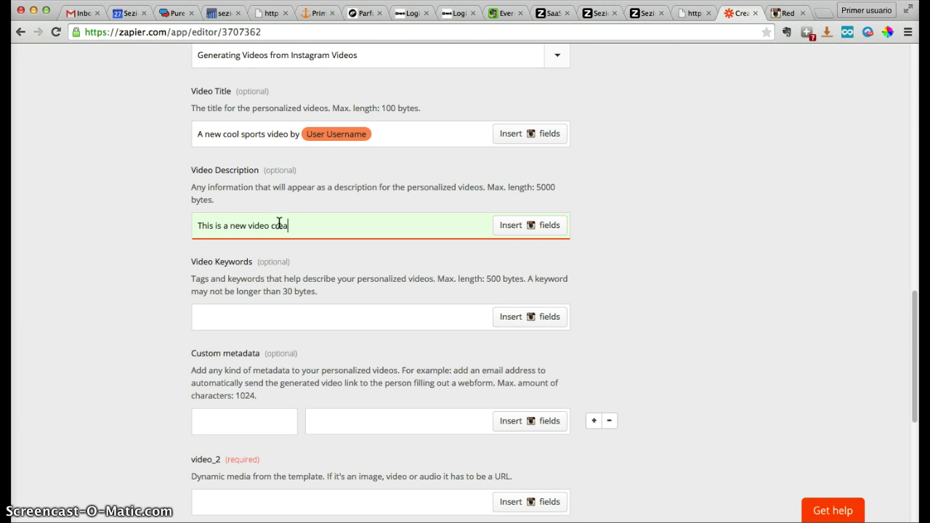
pyautogui.write('y')
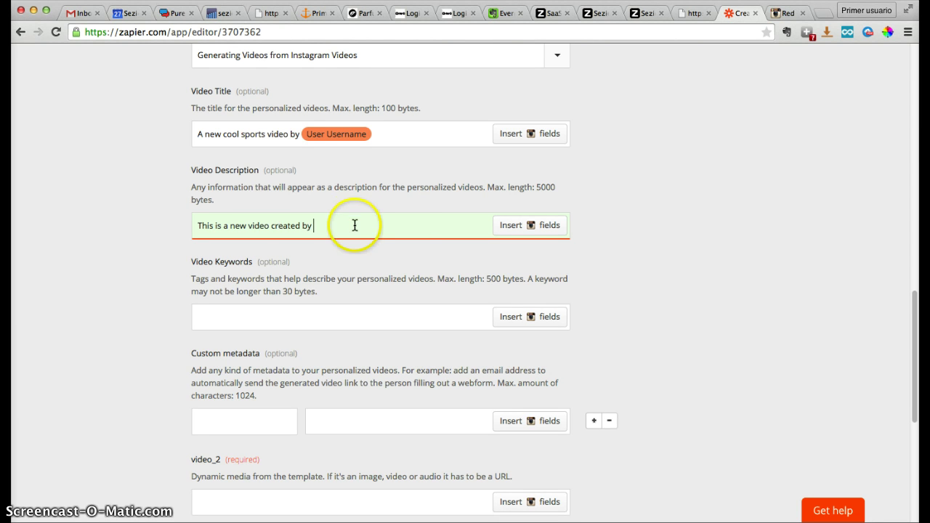
pyautogui.click(529, 231)
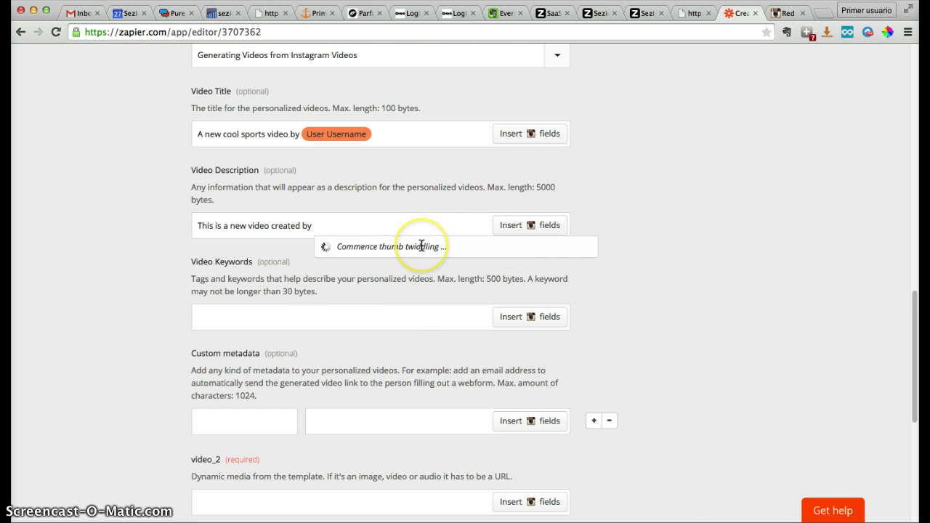
pyautogui.write('user')
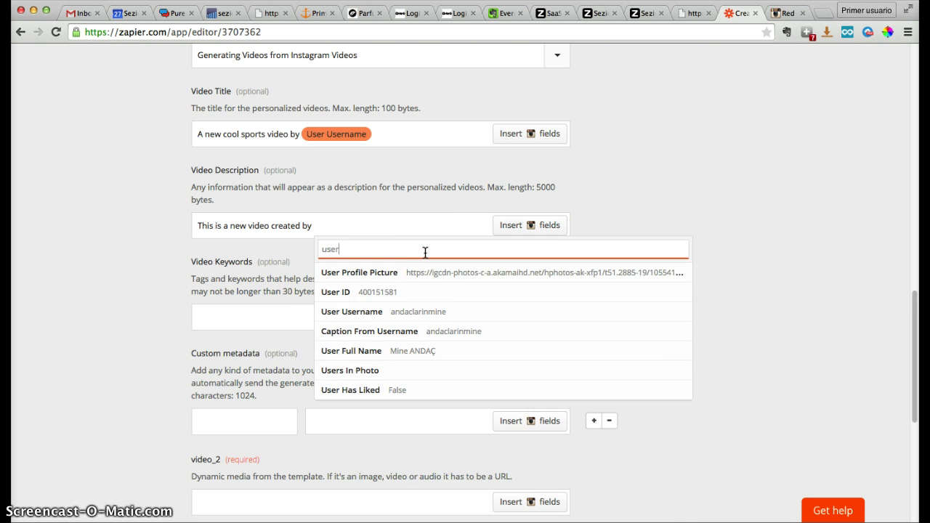
pyautogui.click(447, 355)
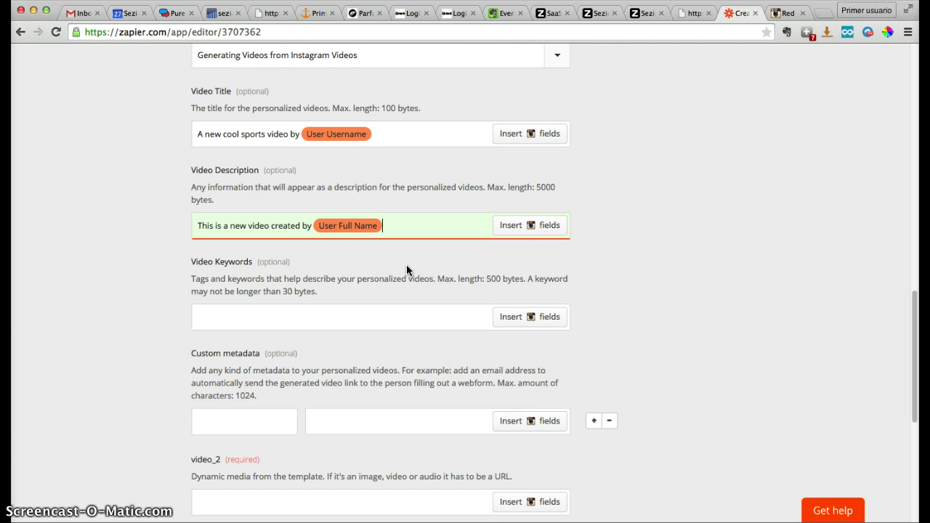
# Enter "seziontv, sezion" as the video keywords and add custom metadata named ID with the Instagram User ID field as its value
pyautogui.click(415, 324)
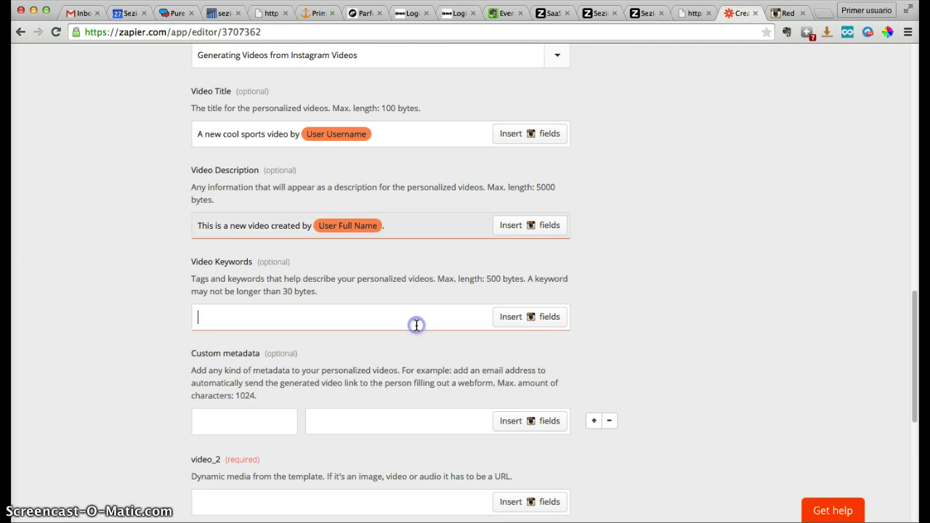
pyautogui.write('sezionty, sezion')
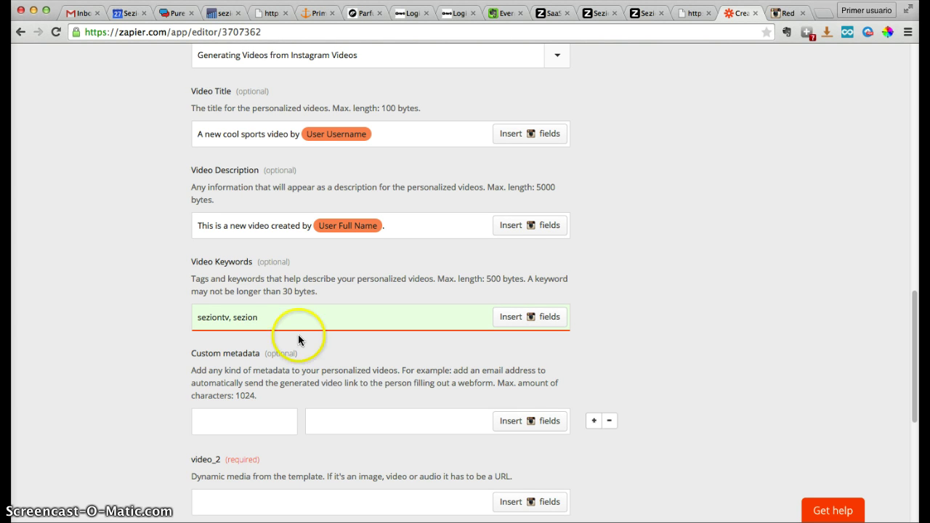
pyautogui.scroll(-3, 298, 334)
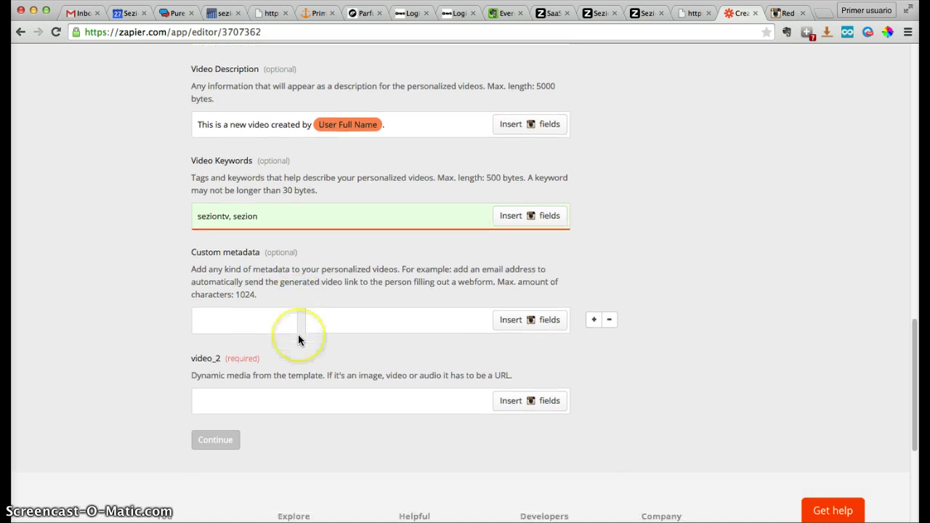
pyautogui.click(271, 314)
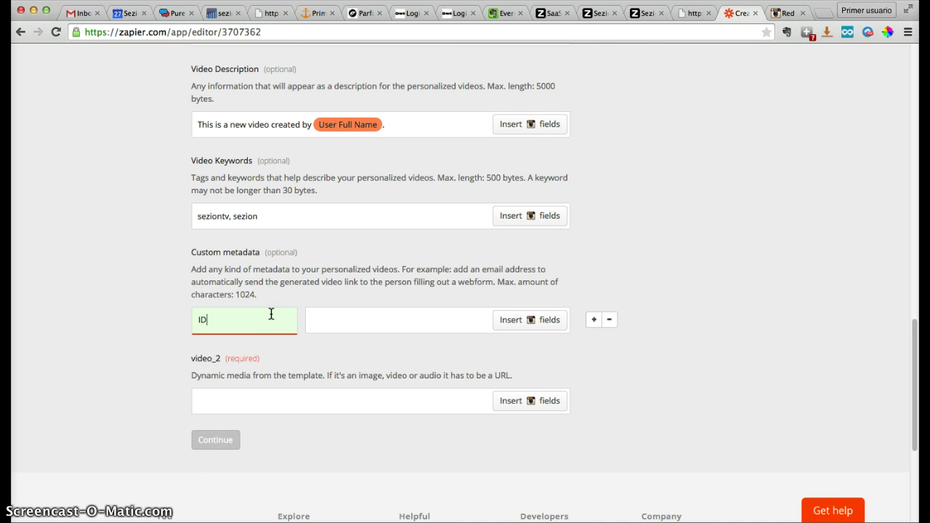
pyautogui.click(313, 327)
pyautogui.click(511, 322)
pyautogui.click(479, 338)
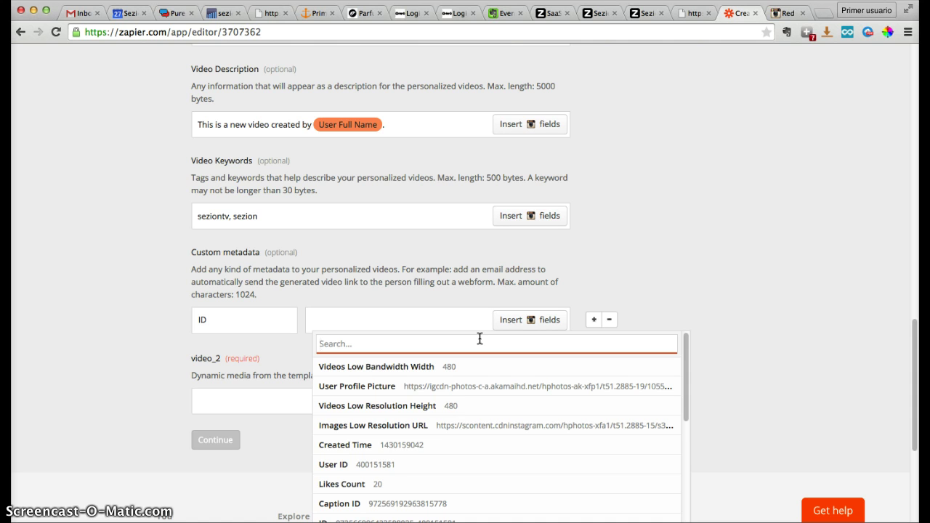
pyautogui.click(354, 465)
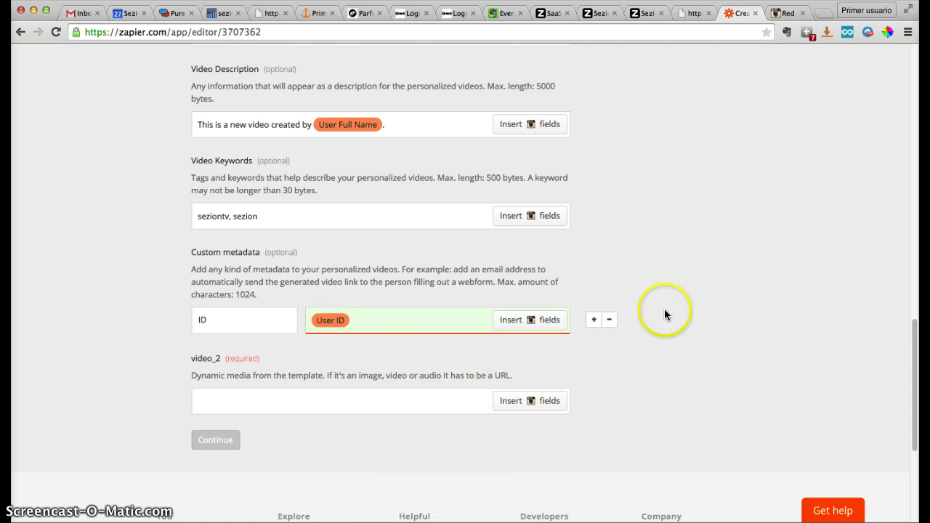
pyautogui.click(624, 336)
# Review the dynamic media description of video_2 against the earlier generated video and the Instagram tag filter
pyautogui.scroll(-1, 684, 347)
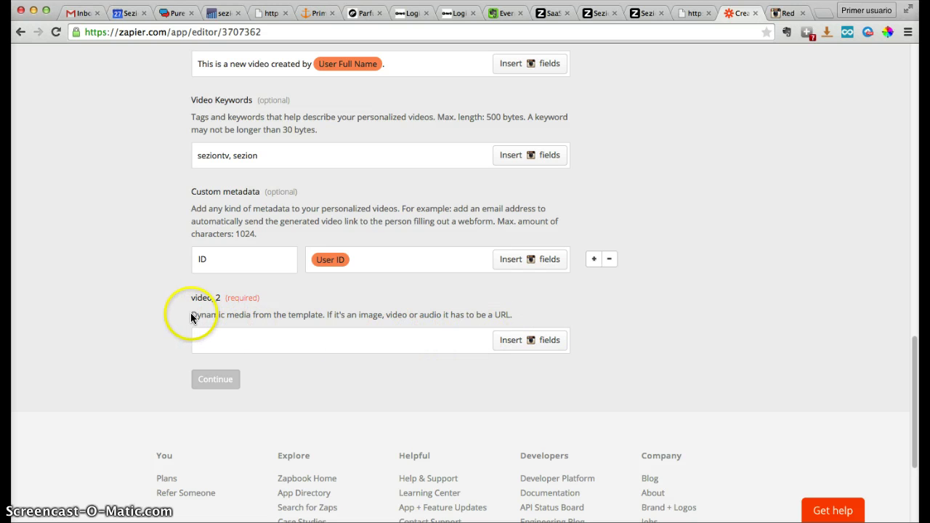
pyautogui.moveTo(191, 315); pyautogui.dragTo(251, 316)
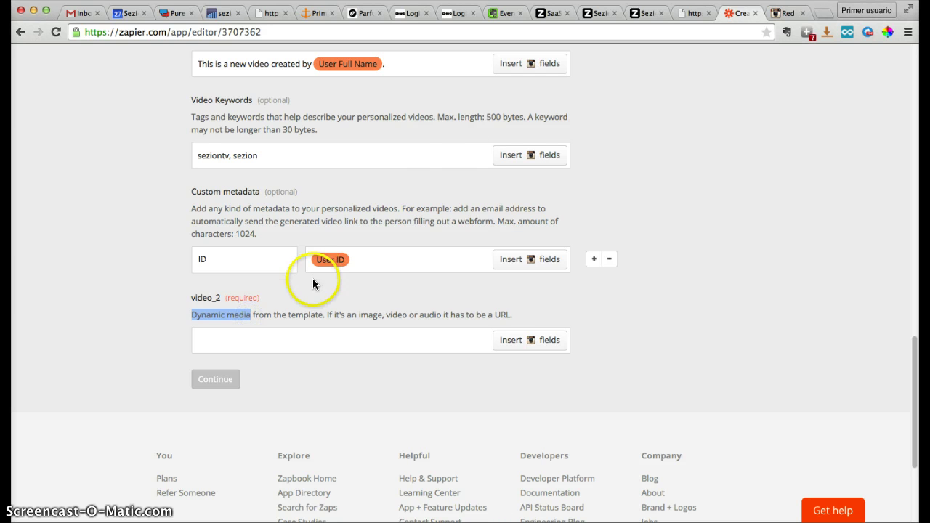
pyautogui.click(688, 15)
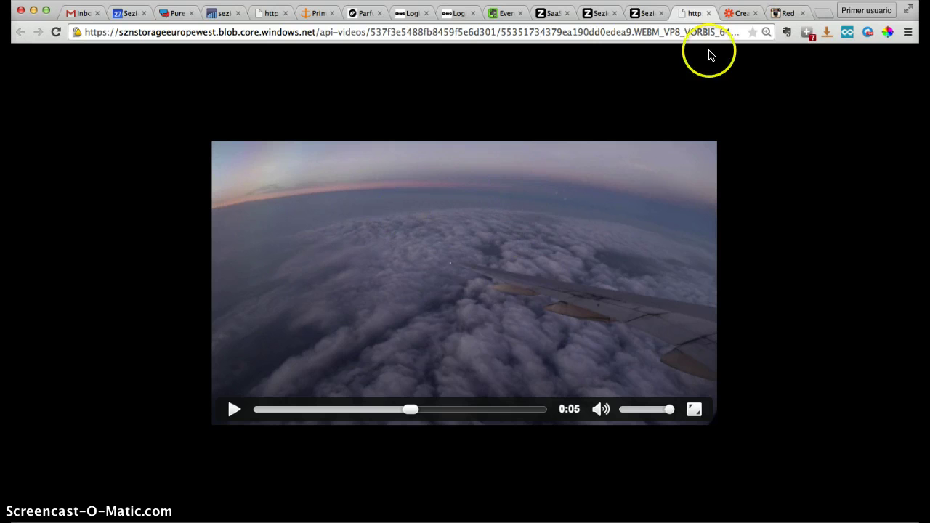
pyautogui.click(741, 15)
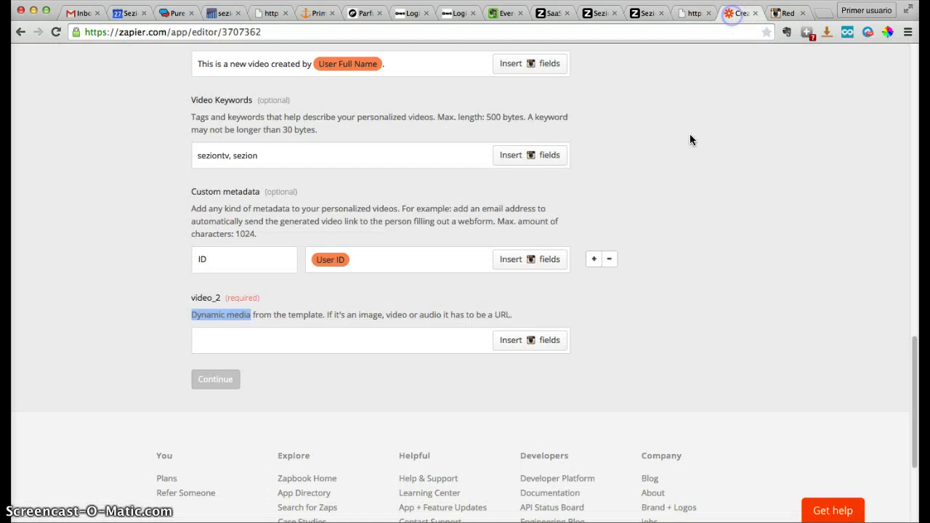
pyautogui.scroll(10, 682, 317)
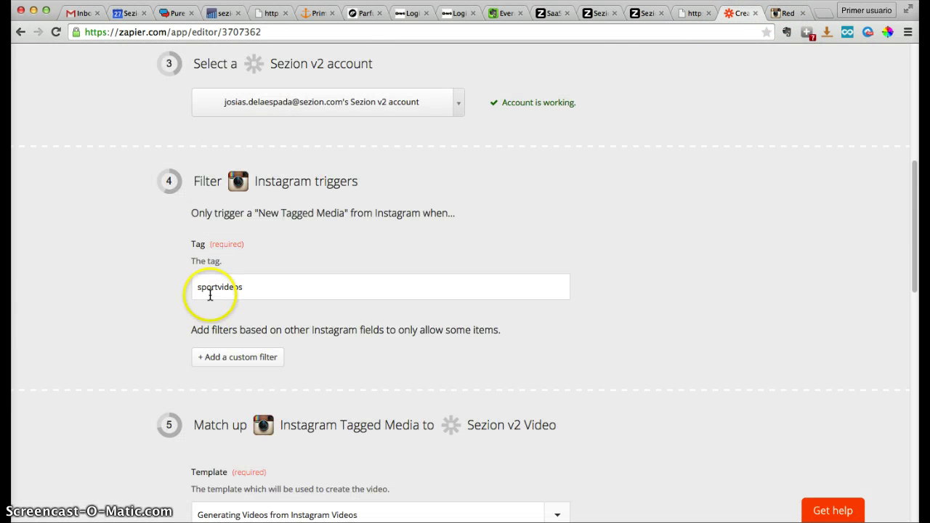
pyautogui.scroll(-12, 520, 314)
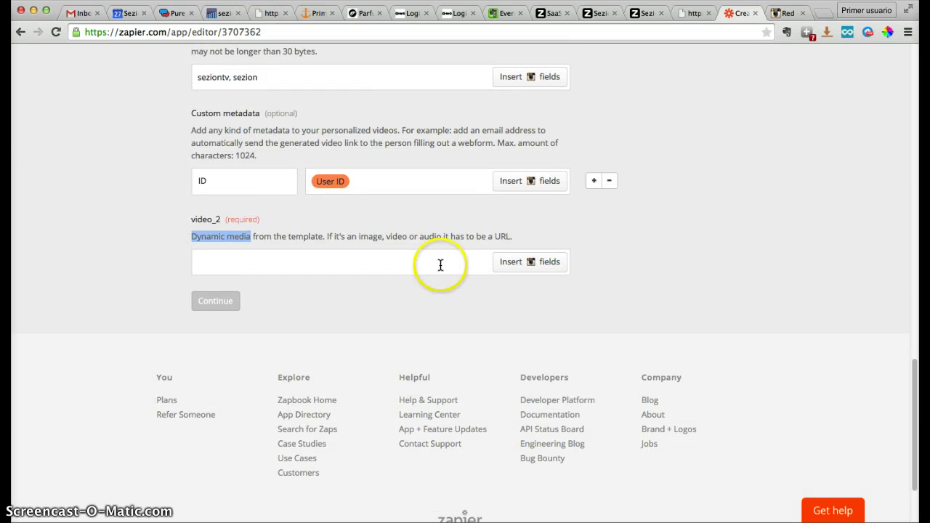
# Map the required video_2 input to the Instagram Videos Standard Resolution URL field
pyautogui.click(440, 265)
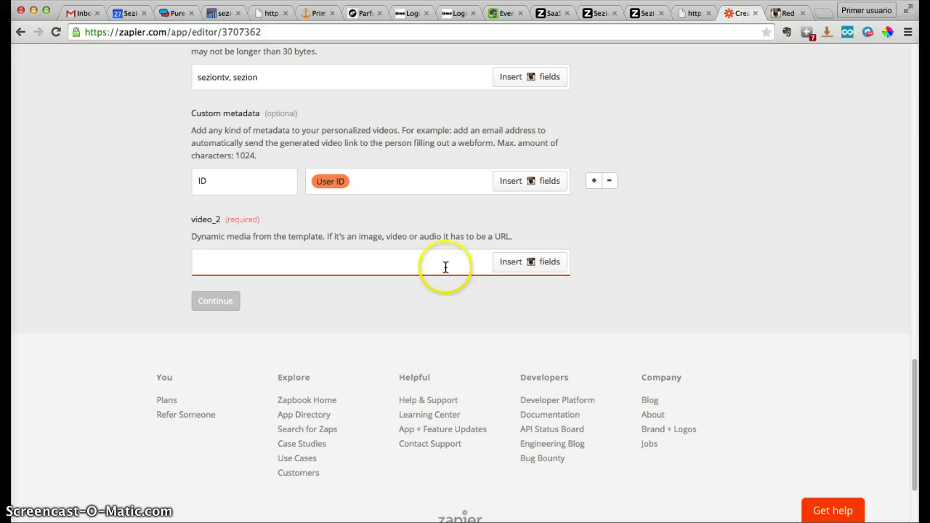
pyautogui.click(545, 266)
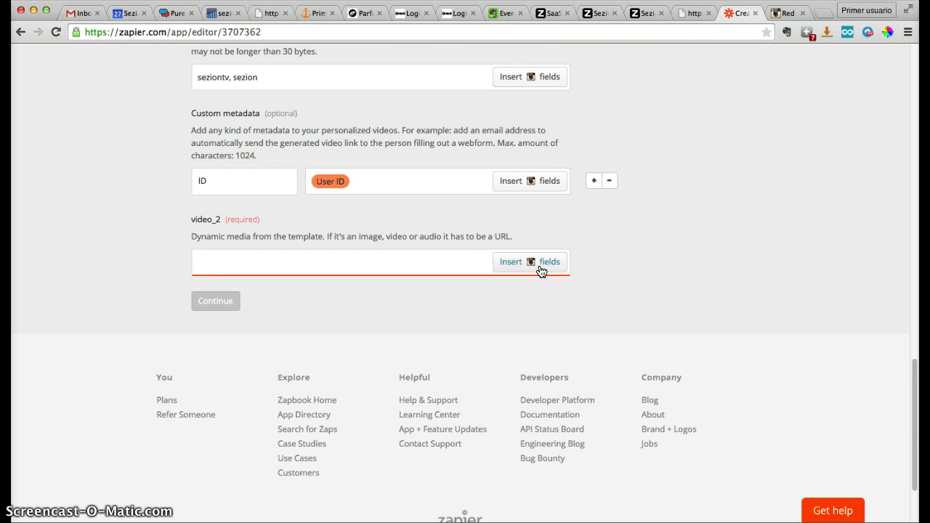
pyautogui.click(541, 270)
pyautogui.click(473, 282)
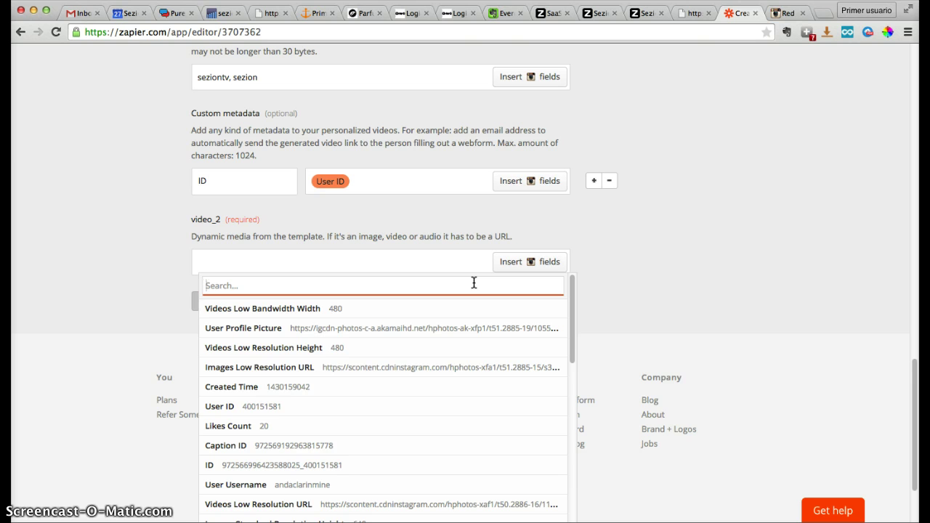
pyautogui.scroll(-2, 581, 302)
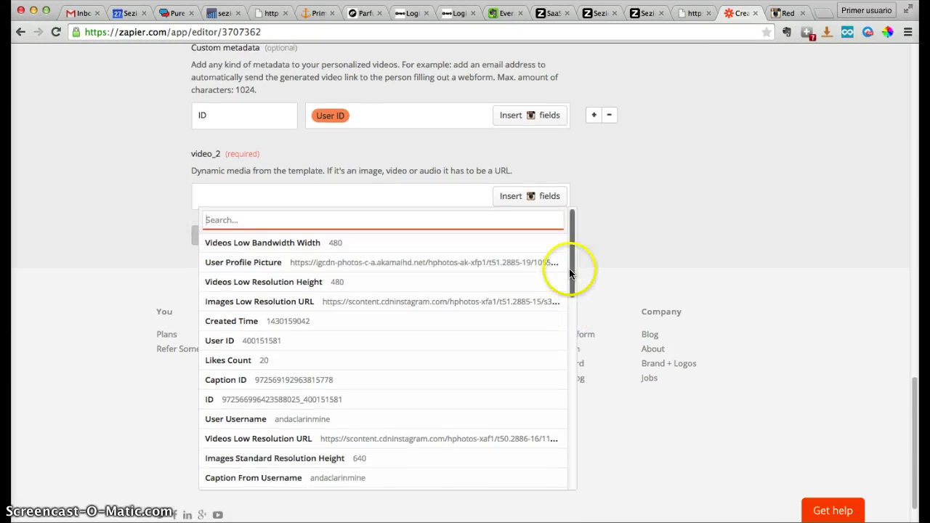
pyautogui.moveTo(571, 269); pyautogui.dragTo(544, 469)
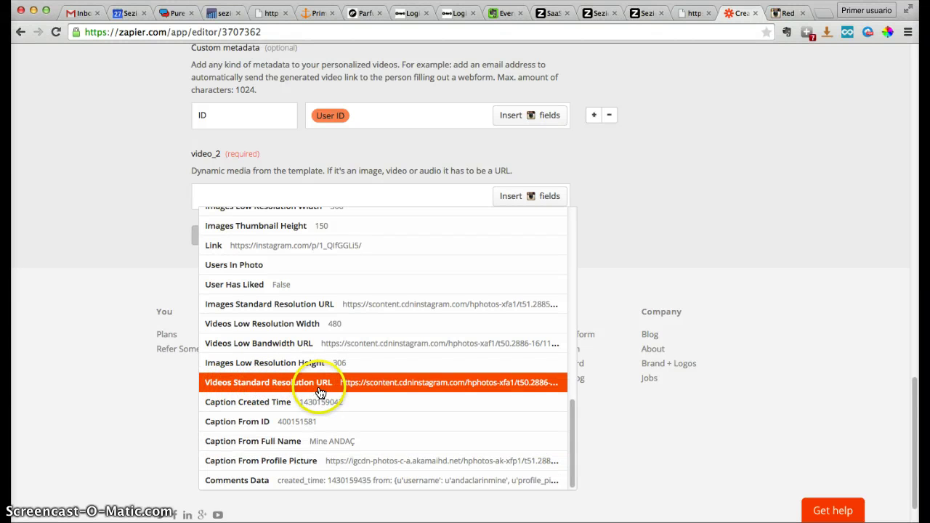
pyautogui.click(212, 386)
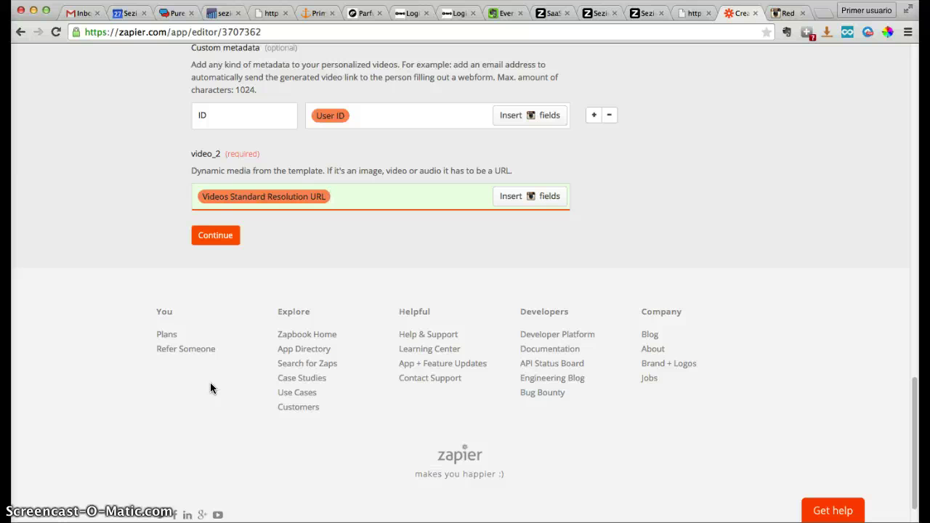
# Continue to the zap's test stage and test the zap with Sample #1
pyautogui.click(203, 238)
pyautogui.click(214, 201)
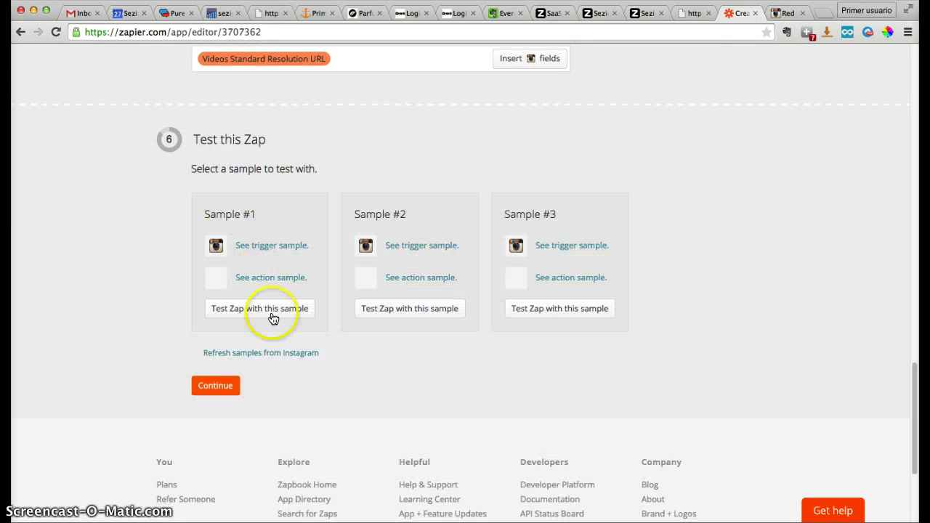
pyautogui.click(249, 314)
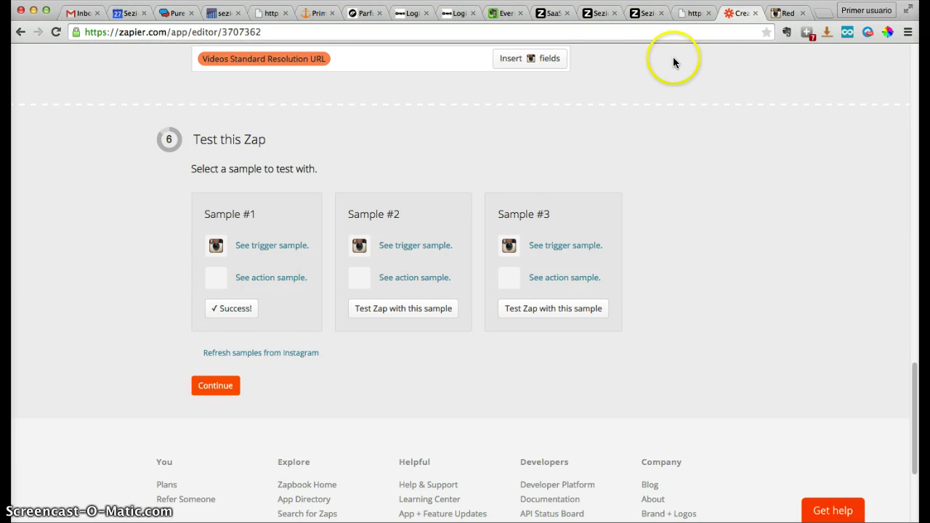
# Switch to Sezion's video list for the template and refresh it to check the processing status of the new video
pyautogui.click(639, 14)
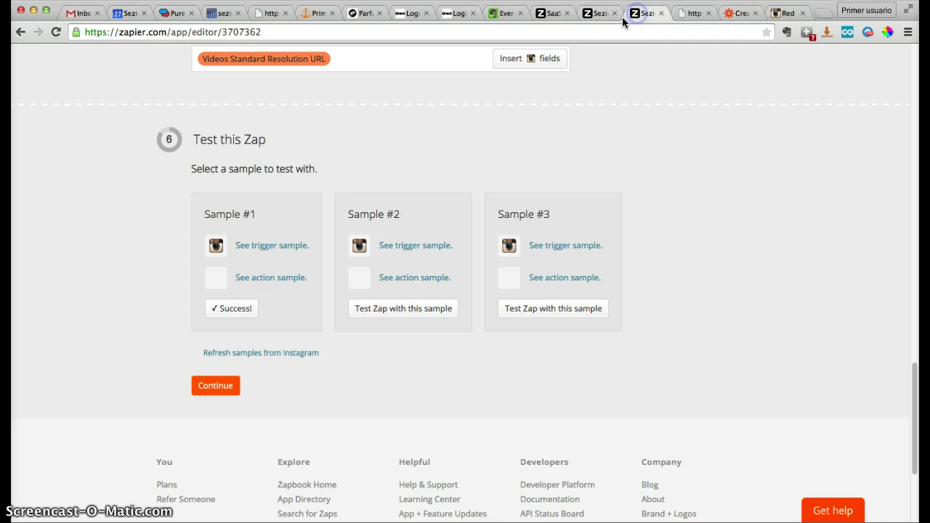
pyautogui.click(49, 35)
pyautogui.click(135, 224)
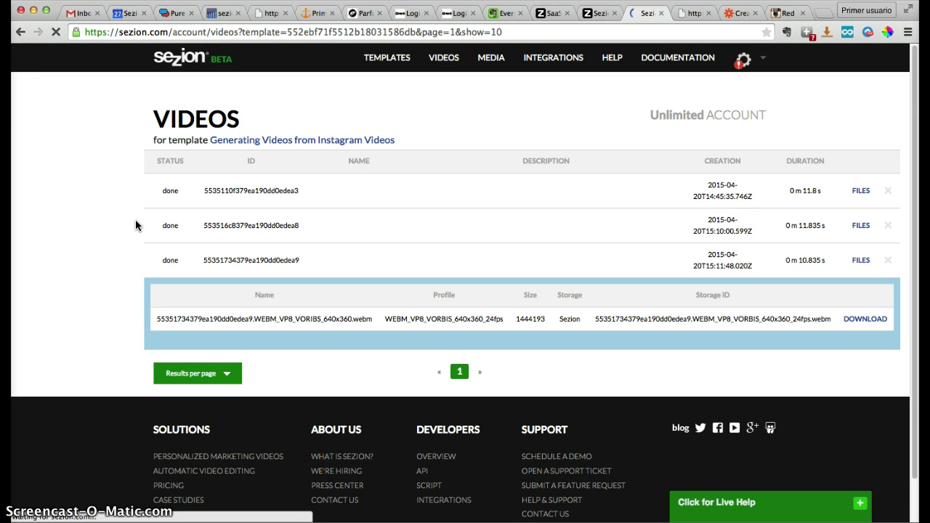
pyautogui.click(154, 297)
pyautogui.moveTo(154, 298); pyautogui.dragTo(187, 298)
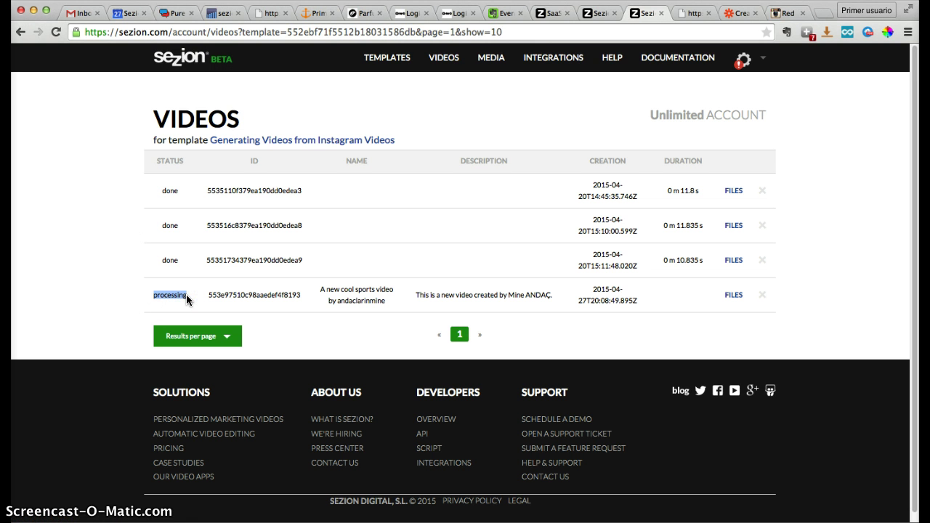
pyautogui.click(133, 294)
pyautogui.press('super+r')
pyautogui.press('super+r')
pyautogui.click(722, 273)
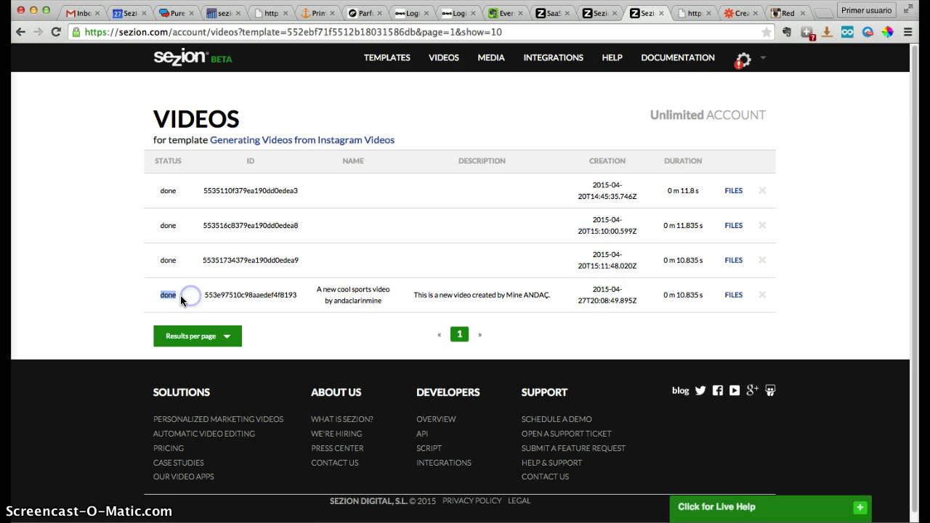
# Open the newly generated video's file from its file list, play it, and scrub through the inserted Instagram clip
pyautogui.click(734, 295)
pyautogui.click(853, 354)
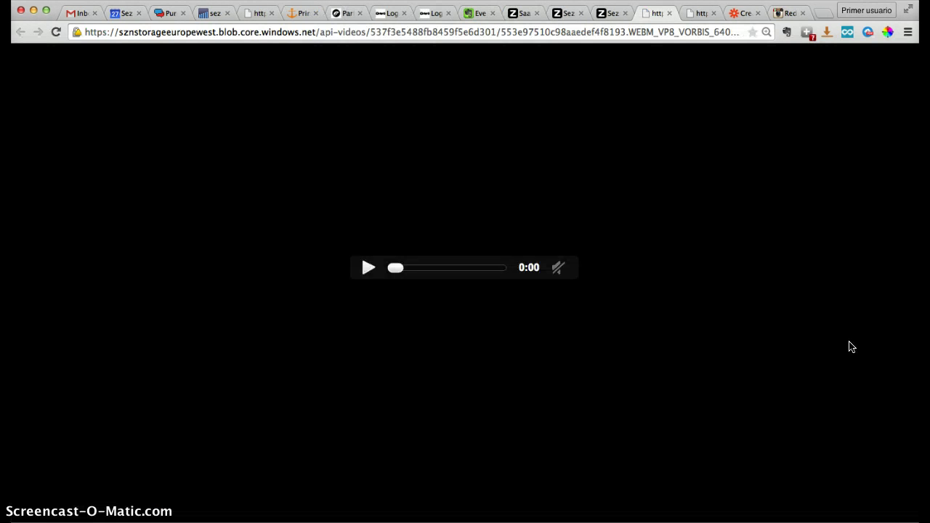
pyautogui.click(478, 353)
pyautogui.click(270, 407)
pyautogui.click(438, 259)
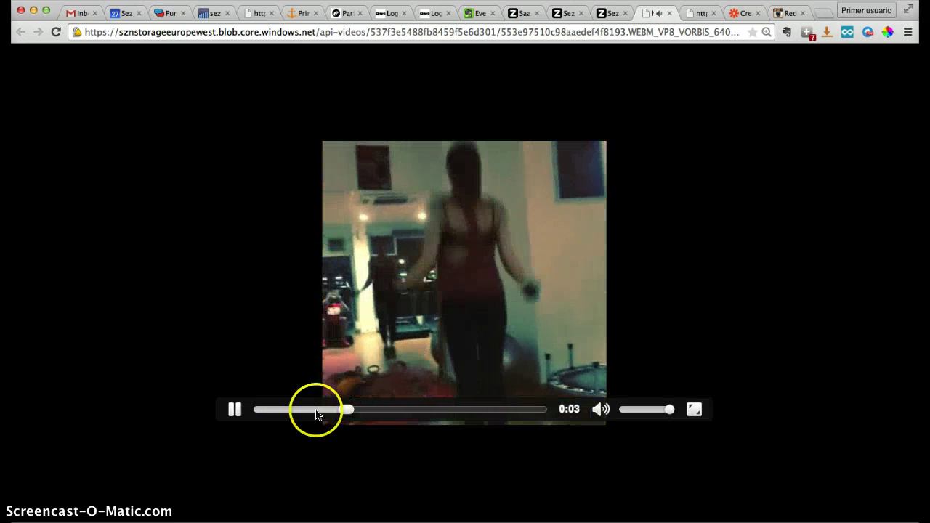
pyautogui.click(234, 411)
pyautogui.click(274, 410)
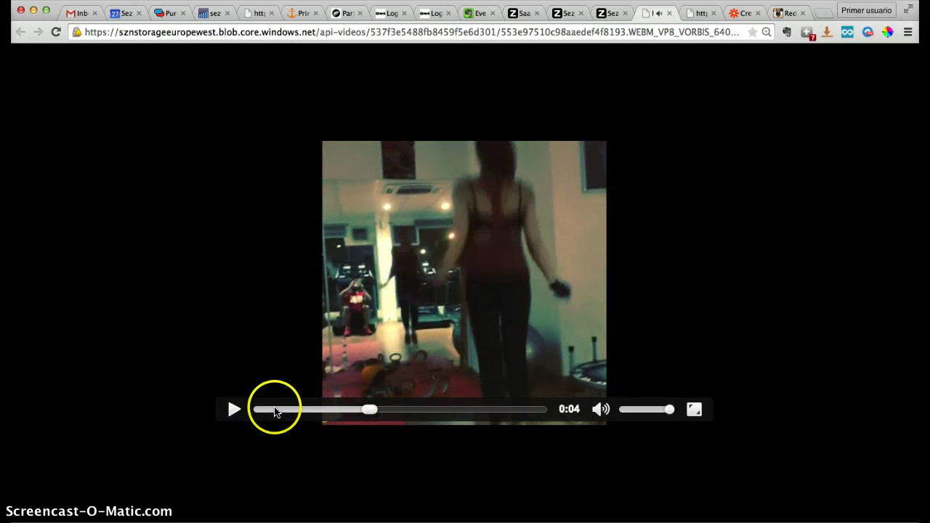
pyautogui.moveTo(282, 414); pyautogui.dragTo(345, 425)
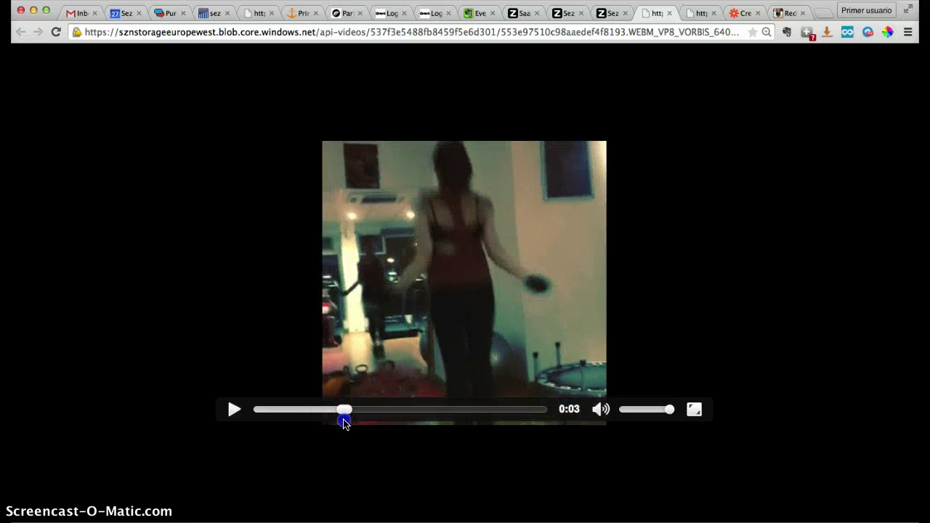
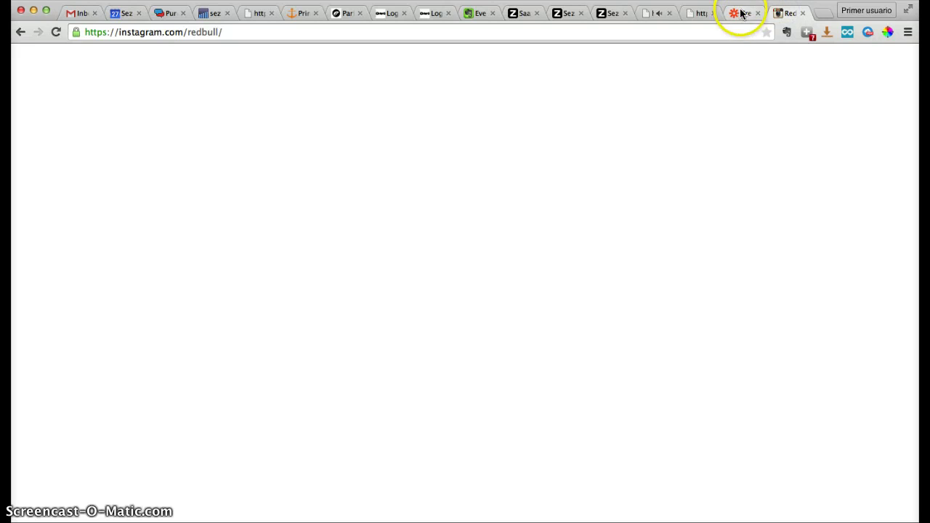
# Return to the Zapier zap editor and test the zap with Sample #2 and Sample #3
pyautogui.scroll(-1, 509, 218)
pyautogui.click(413, 306)
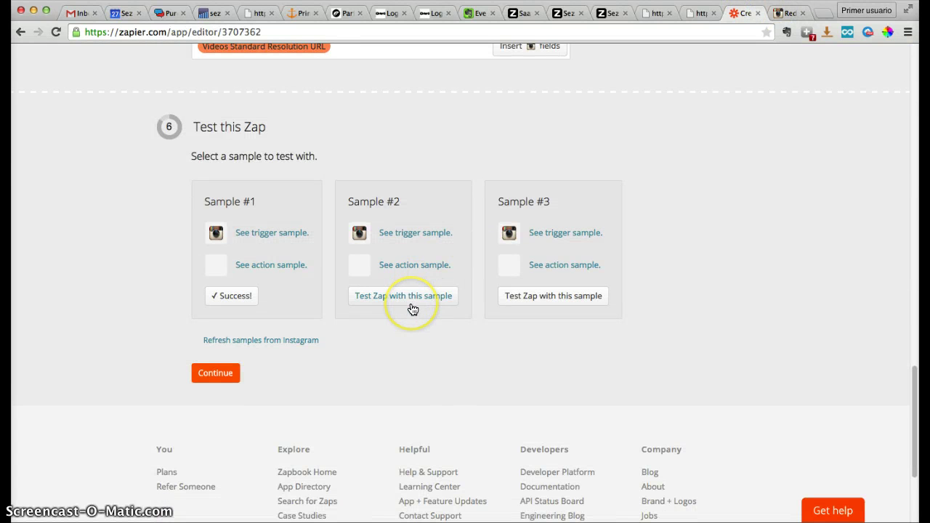
pyautogui.click(384, 301)
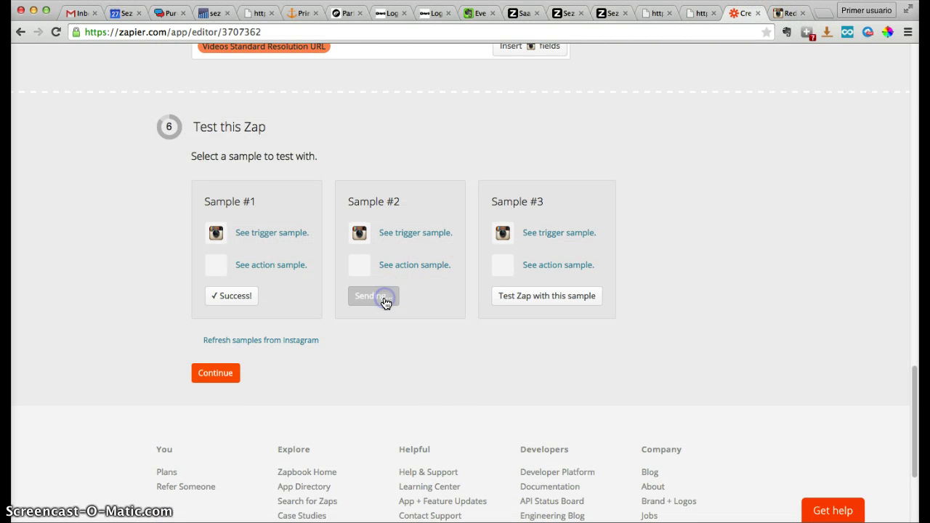
pyautogui.click(544, 299)
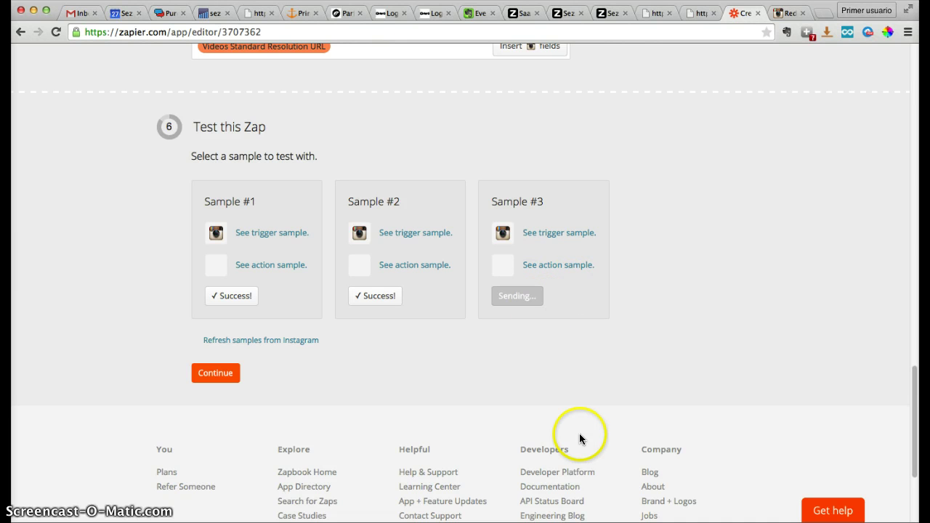
# Switch to Sezion's video list, refresh it, and open the file of the first of the two newest videos
pyautogui.click(606, 15)
pyautogui.press('super+r')
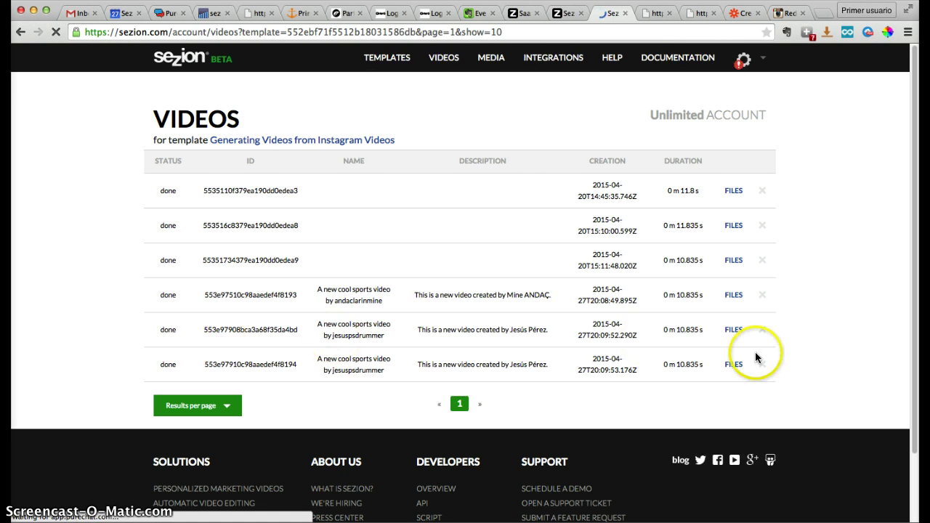
pyautogui.click(734, 331)
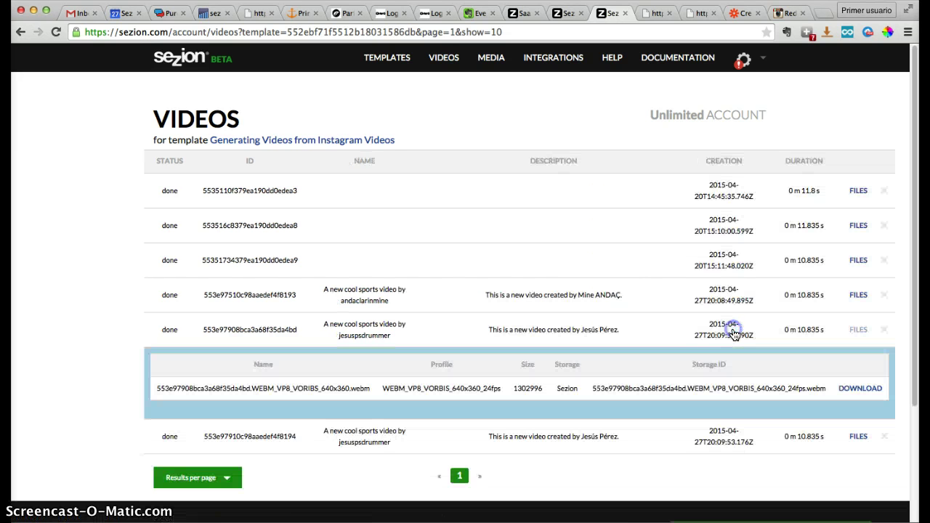
pyautogui.click(848, 392)
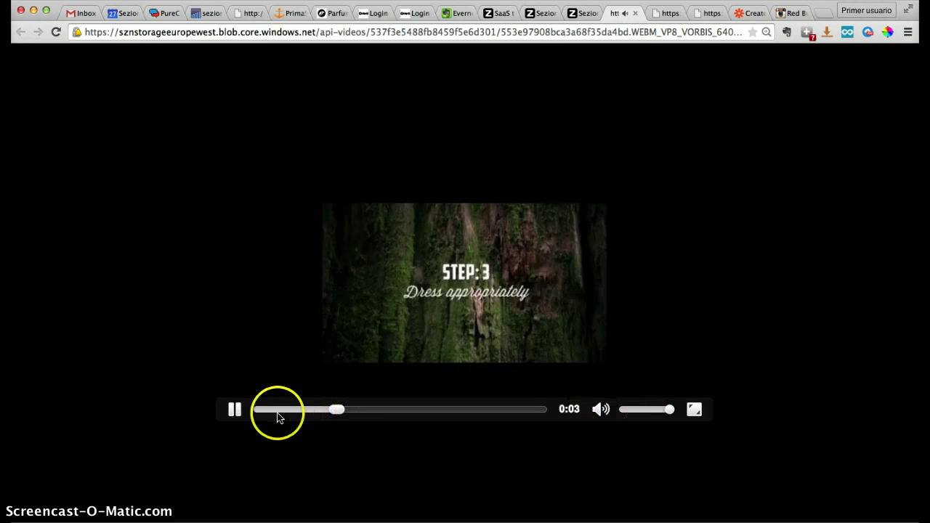
# Pause the opened video, rewind it to near its beginning, and play it through the inserted Instagram clip
pyautogui.click(234, 410)
pyautogui.moveTo(276, 411); pyautogui.dragTo(302, 420)
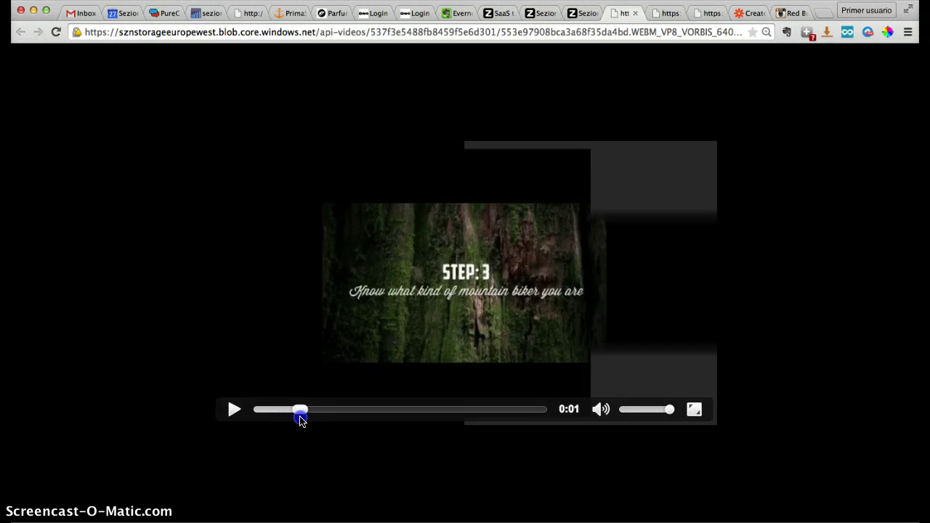
pyautogui.click(232, 410)
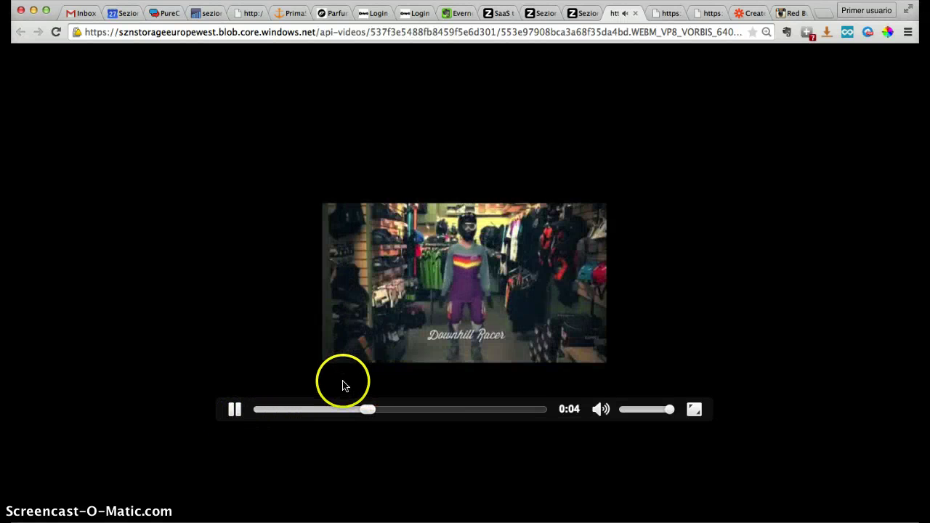
pyautogui.click(238, 420)
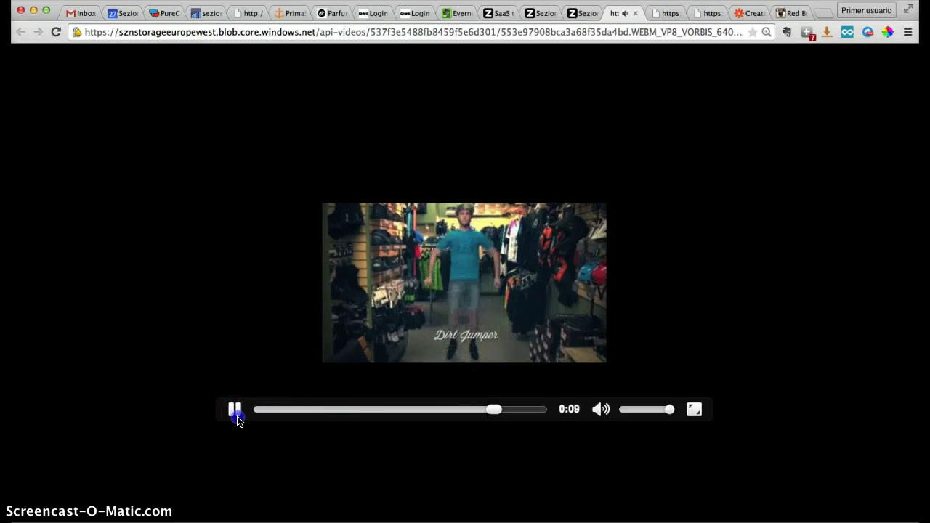
# Return to Sezion's video list, open the last video's file from its file list, and watch it
pyautogui.click(578, 13)
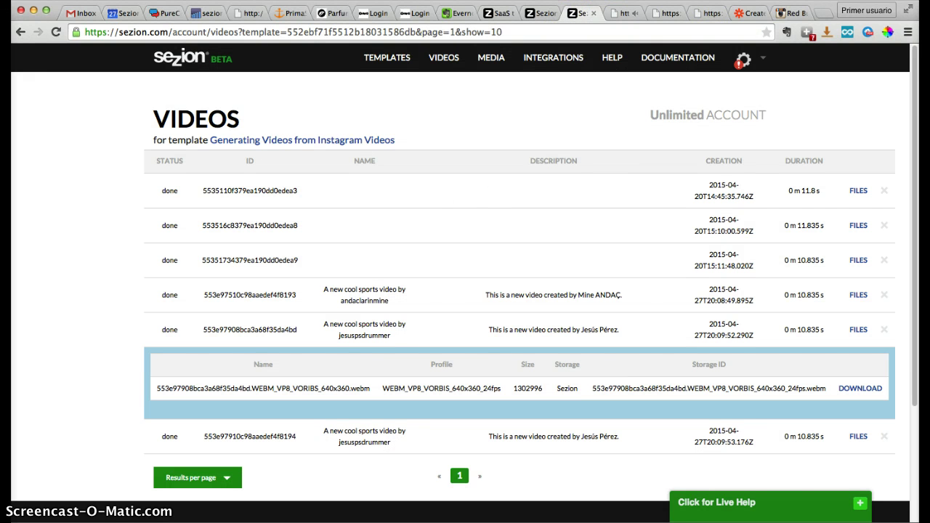
pyautogui.click(856, 437)
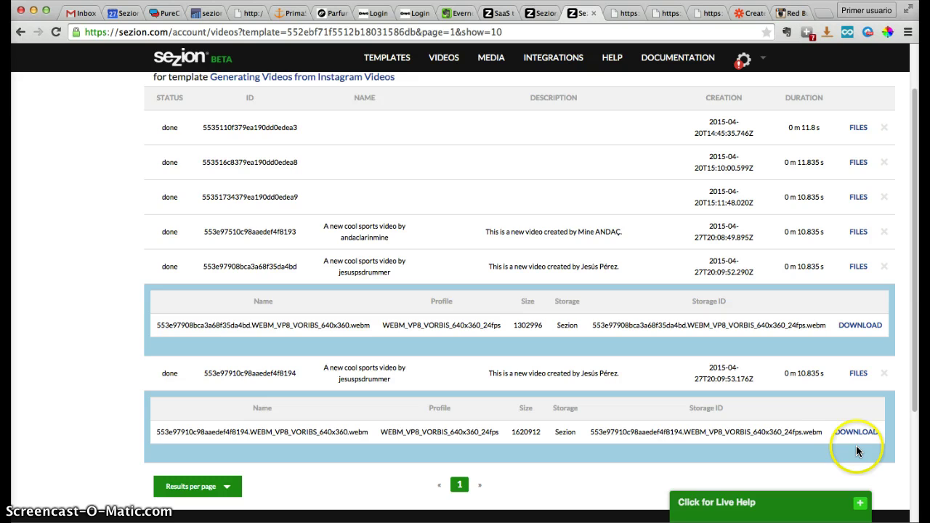
pyautogui.click(850, 430)
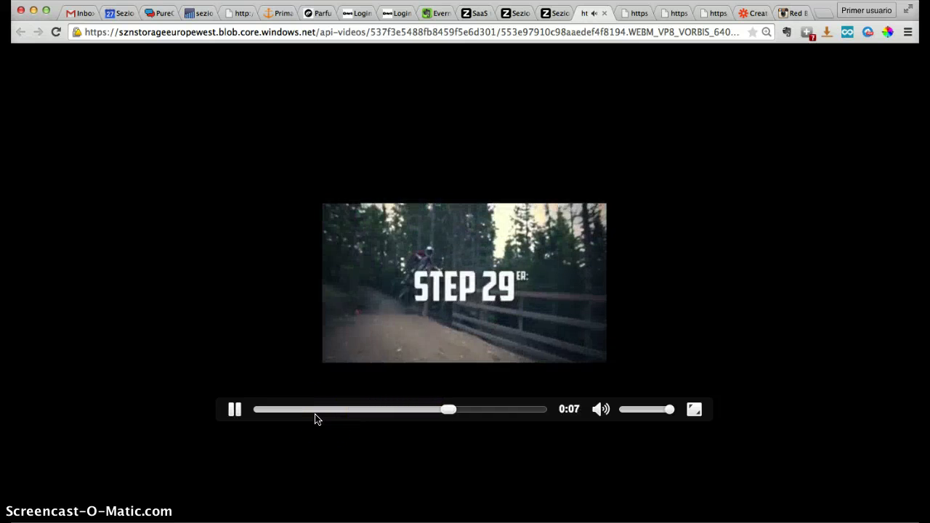
pyautogui.moveTo(305, 422)
pyautogui.mouseDown()
pyautogui.moveTo(254, 425)
pyautogui.moveTo(239, 415)
pyautogui.mouseUp()
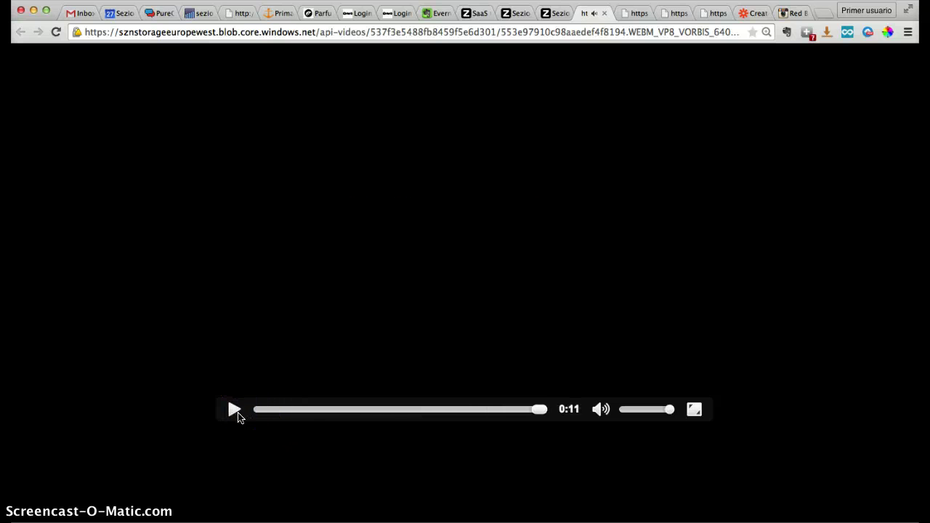
pyautogui.click(752, 422)
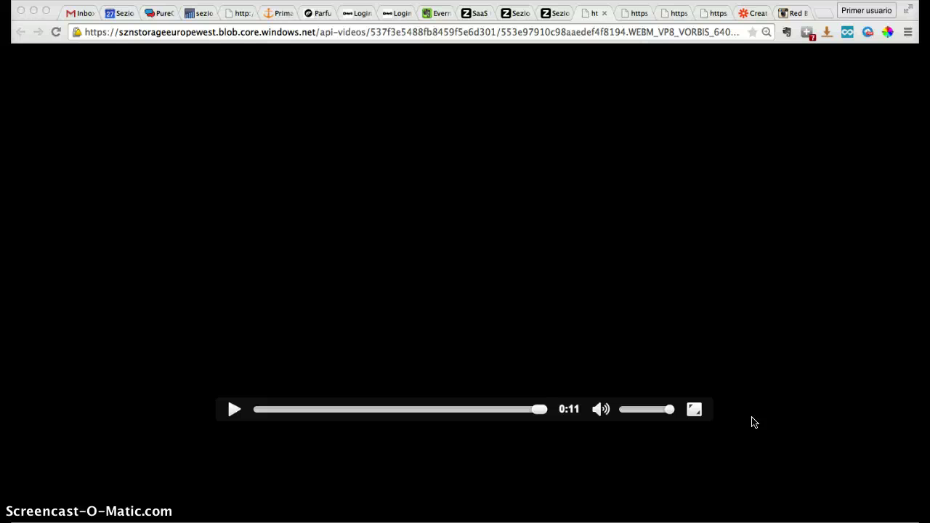
pyautogui.moveTo(661, 343)
pyautogui.mouseDown()
pyautogui.moveTo(615, 231)
pyautogui.moveTo(647, 73)
pyautogui.mouseUp()
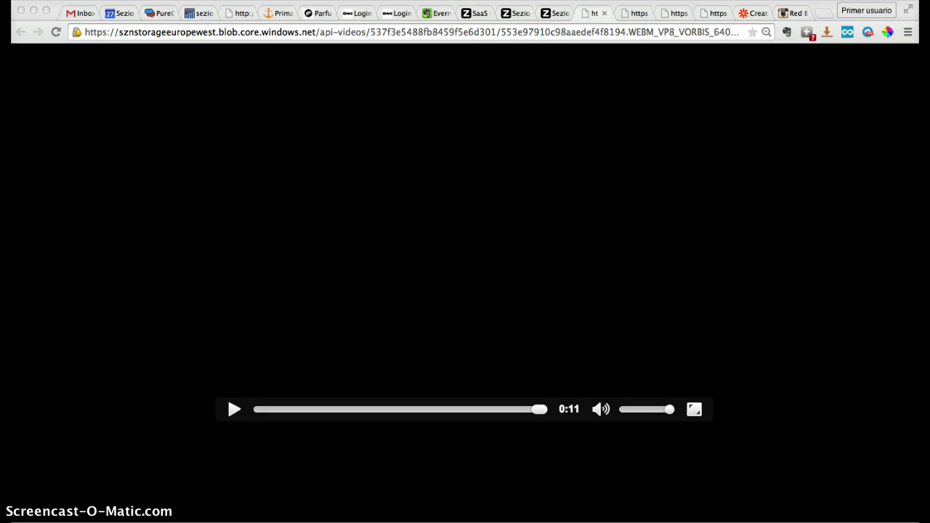
# Switch to Zapier, name the zap "From Instagram to Sezion: Generate Personalized Marketing Videos", and turn it on
pyautogui.click(749, 14)
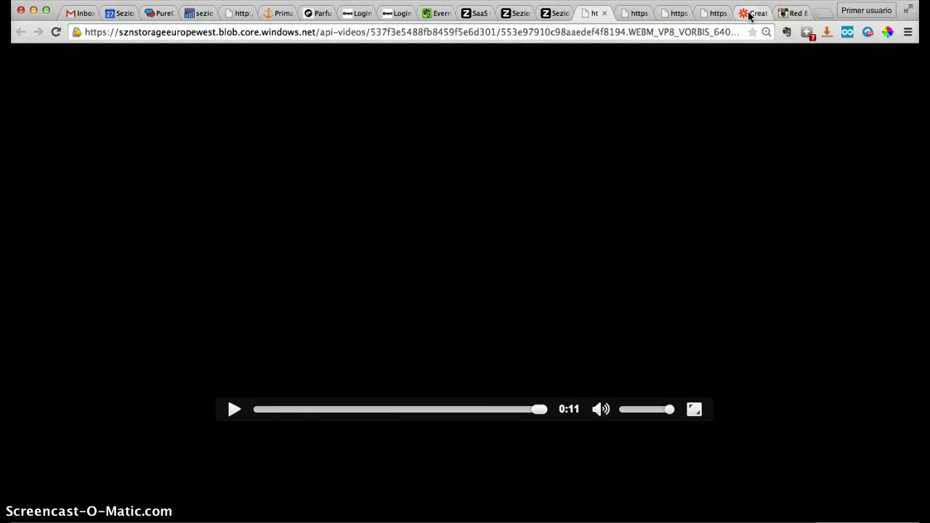
pyautogui.scroll(2, 610, 249)
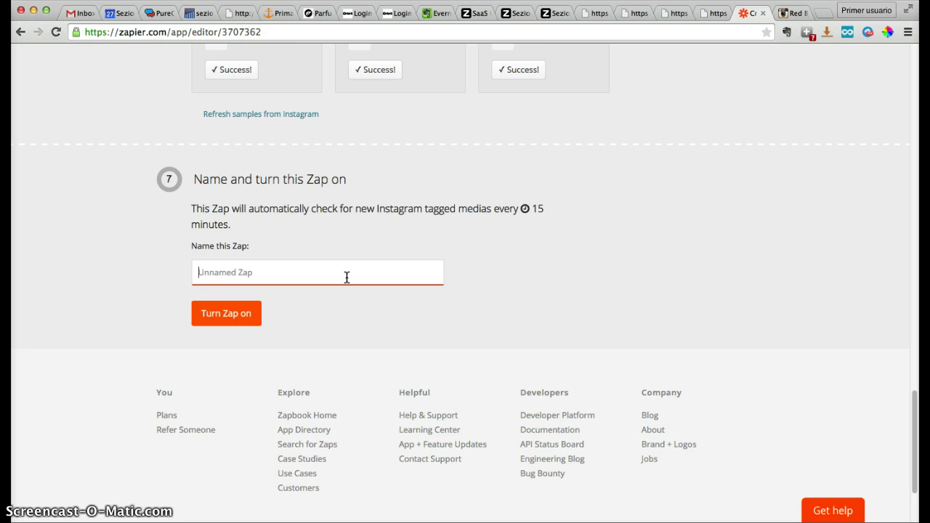
pyautogui.press('BackSpace')
pyautogui.press('BackSpace')
pyautogui.press('BackSpace')
pyautogui.press('BackSpace')
pyautogui.press('BackSpace')
pyautogui.write('From Instagram to Sezion: Generate Personalized Marketi')
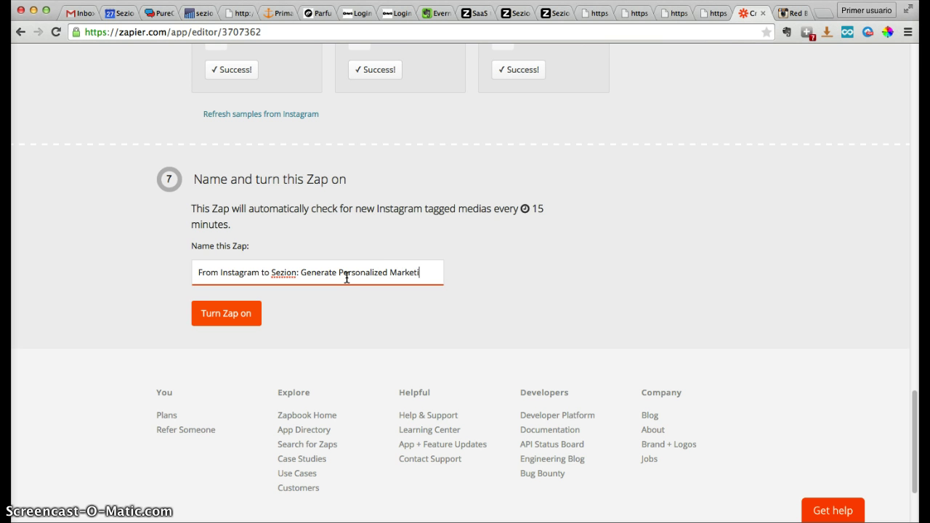
pyautogui.press('BackSpace')
pyautogui.press('BackSpace')
pyautogui.write('Videos')
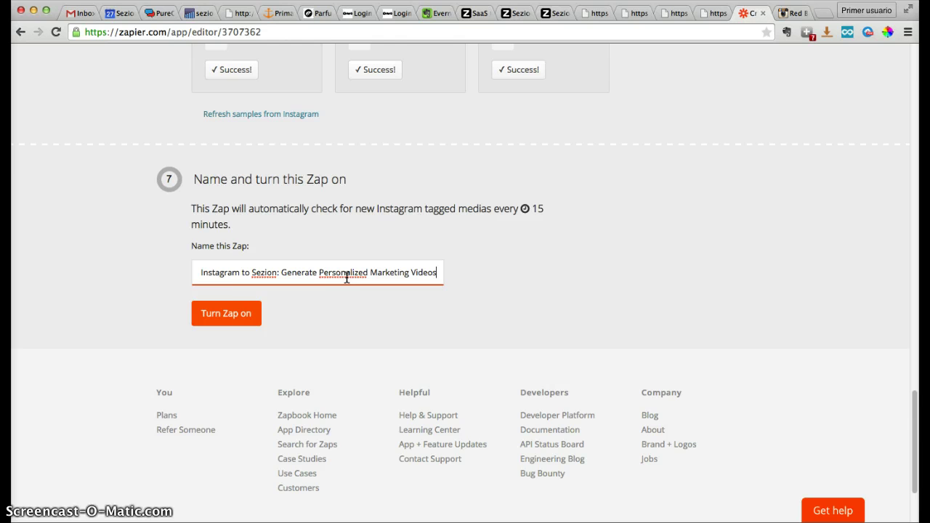
pyautogui.click(240, 305)
pyautogui.scroll(-3, 238, 303)
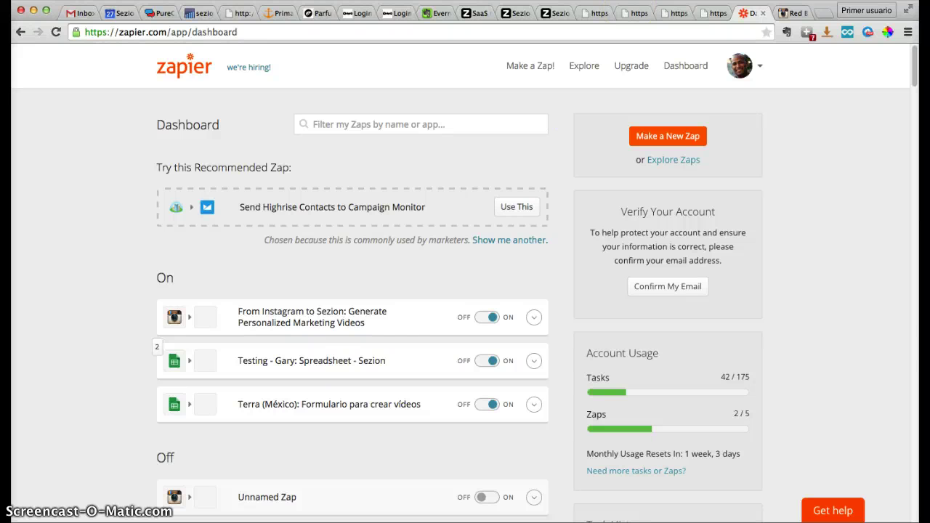
# Switch to the Sezion template page and review its script and the video_1 and video_2 input settings
pyautogui.click(476, 13)
pyautogui.click(509, 13)
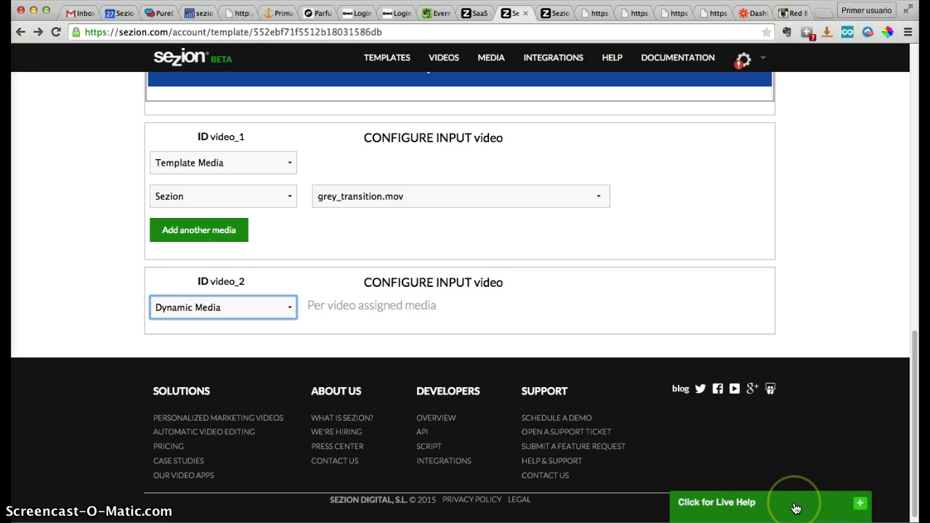
pyautogui.click(791, 219)
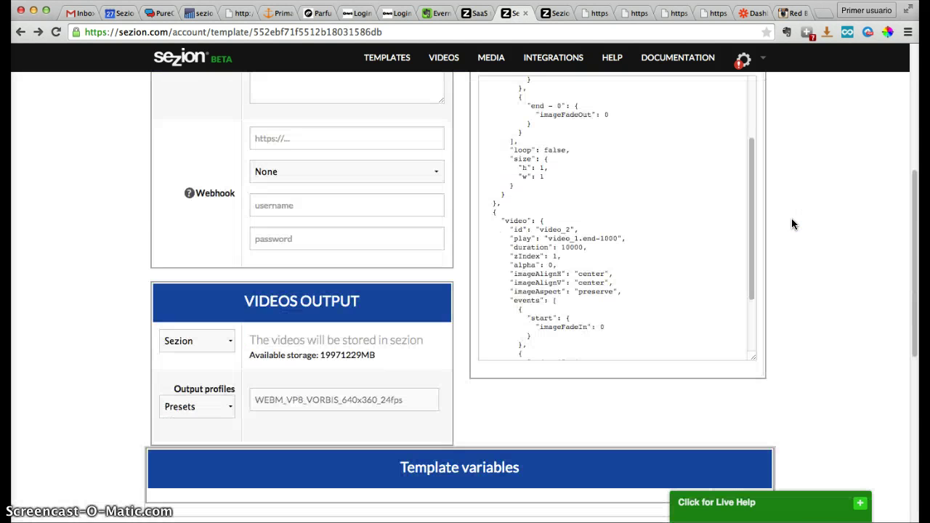
pyautogui.click(812, 240)
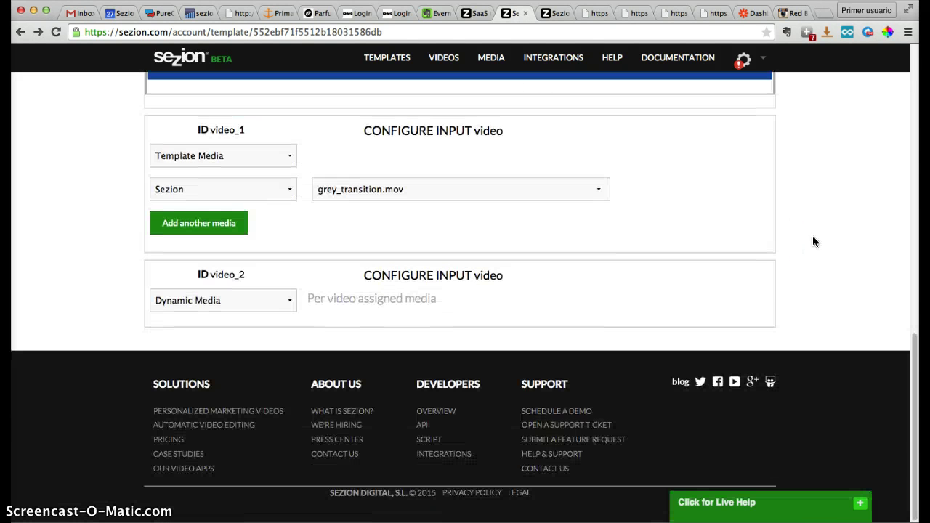